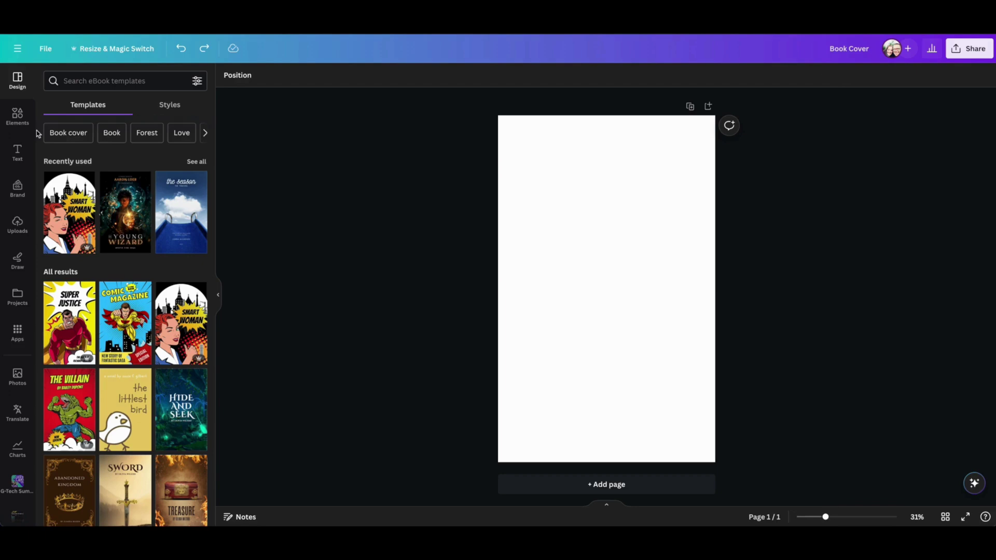
- Open Magic Media, enter the prompt 'dark and spooky forest' and choose the Portrait aspect ratio
click(17, 333)
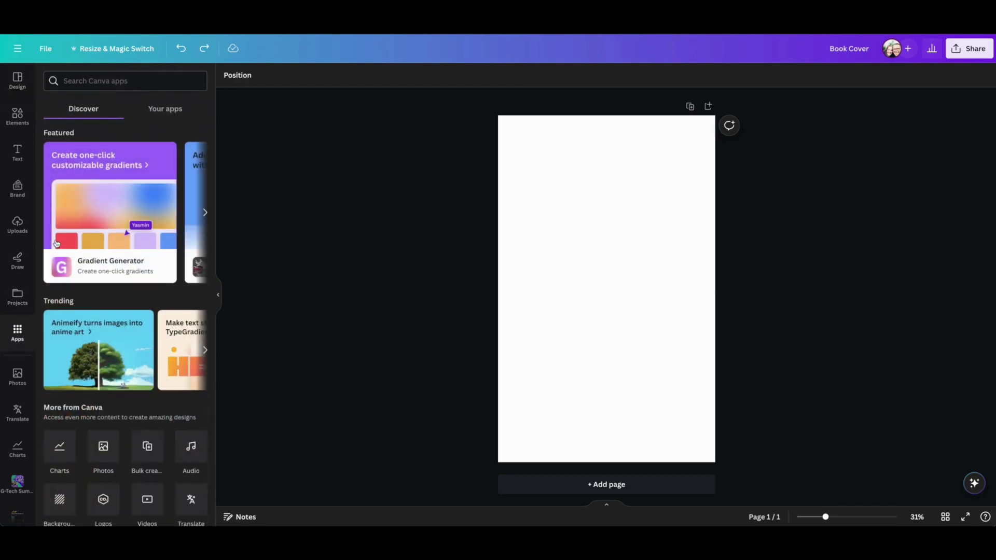
click(107, 78)
text(Magic M)
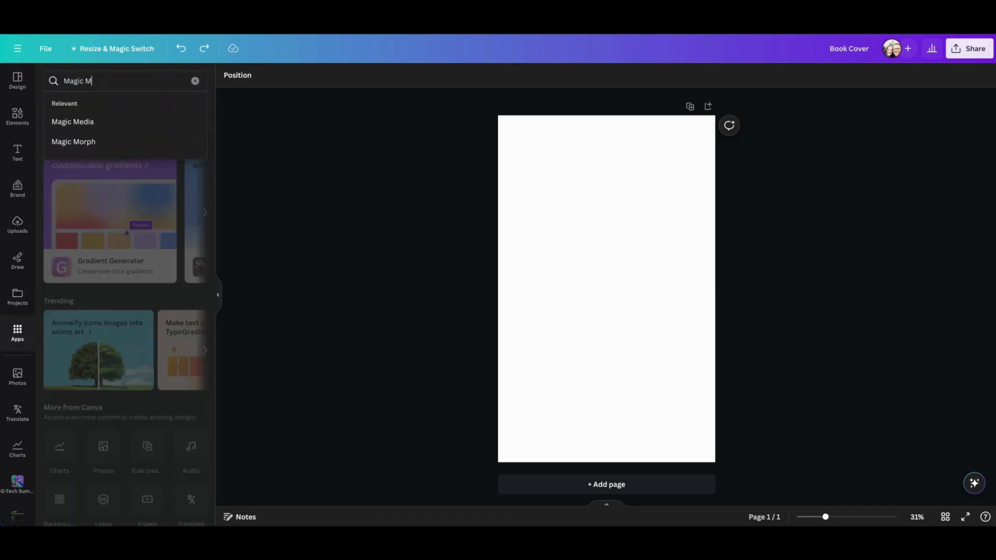
click(63, 120)
click(63, 123)
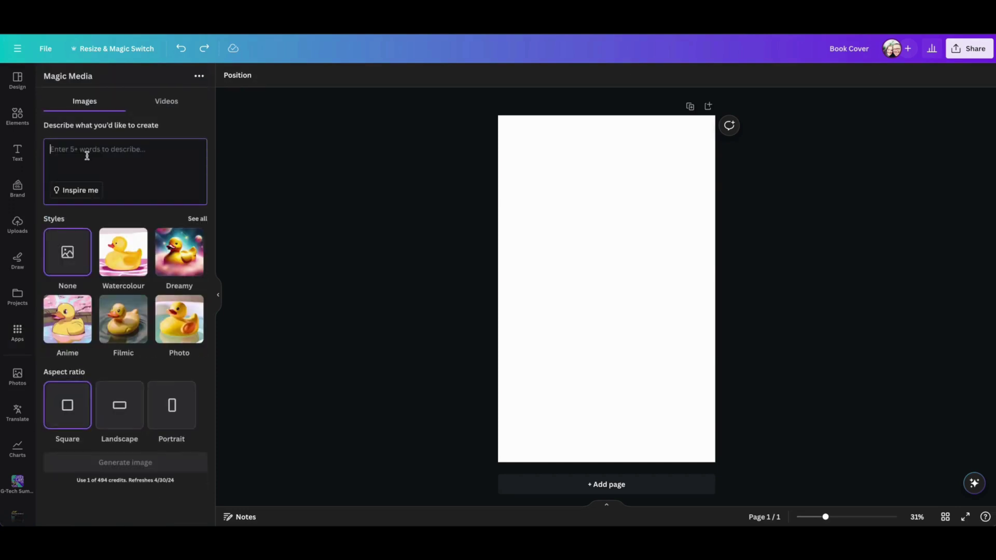
text(dark and spooky forest)
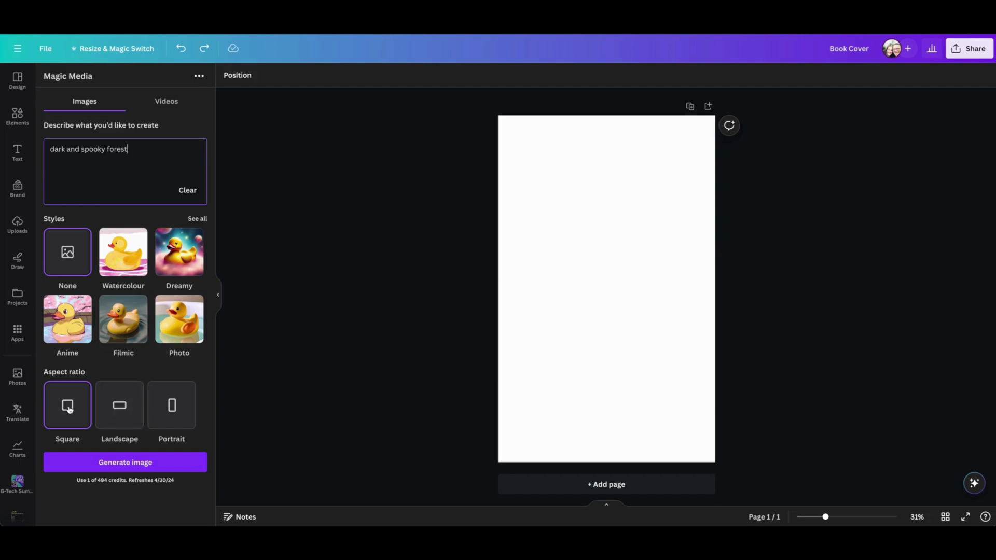
click(175, 412)
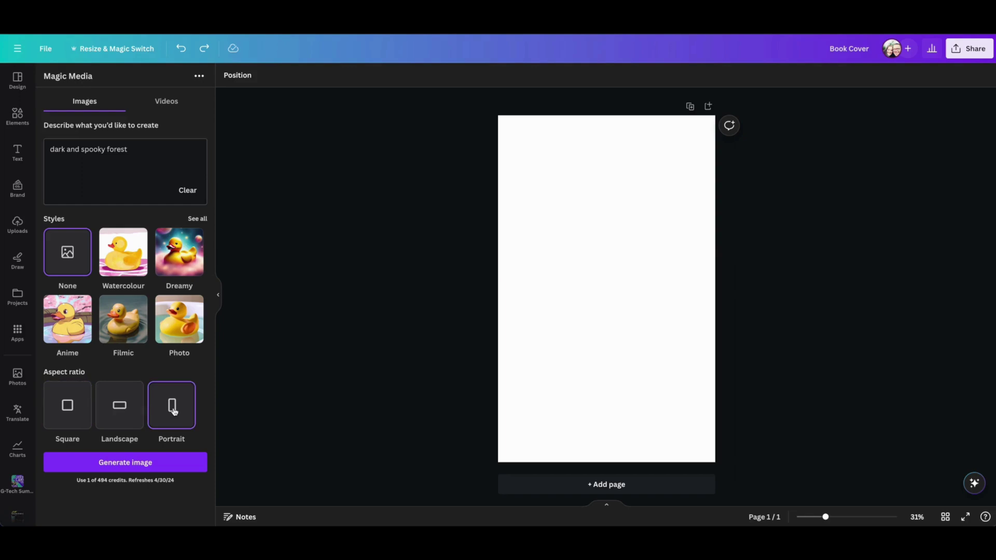
- Generate the forest images, then enlarge the first one and set it as the Book Cover background
click(125, 468)
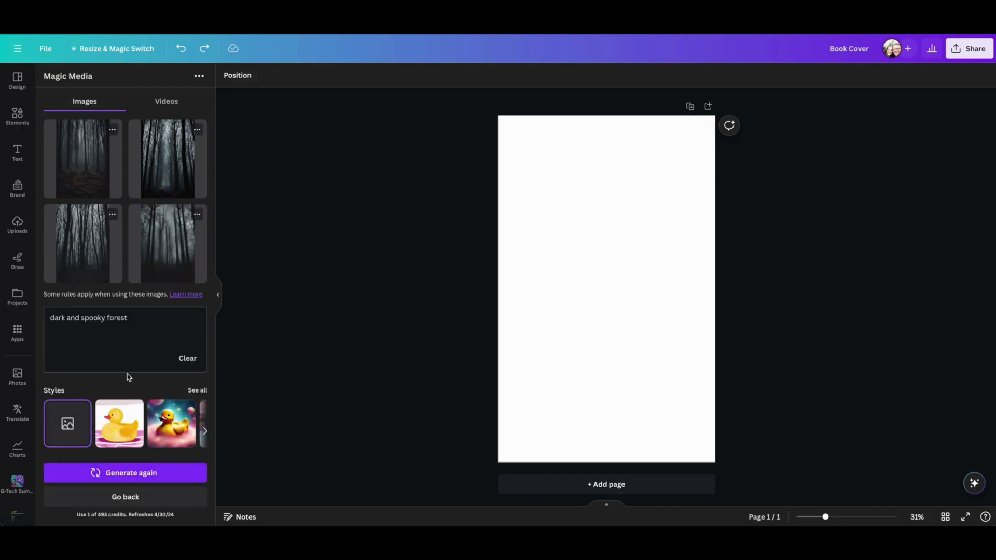
click(81, 175)
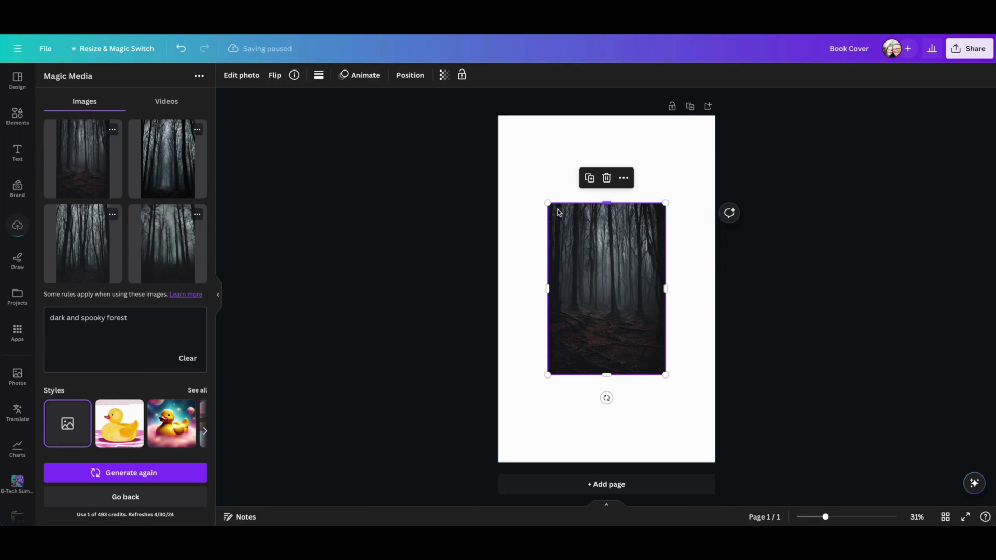
drag(549, 204, 529, 176)
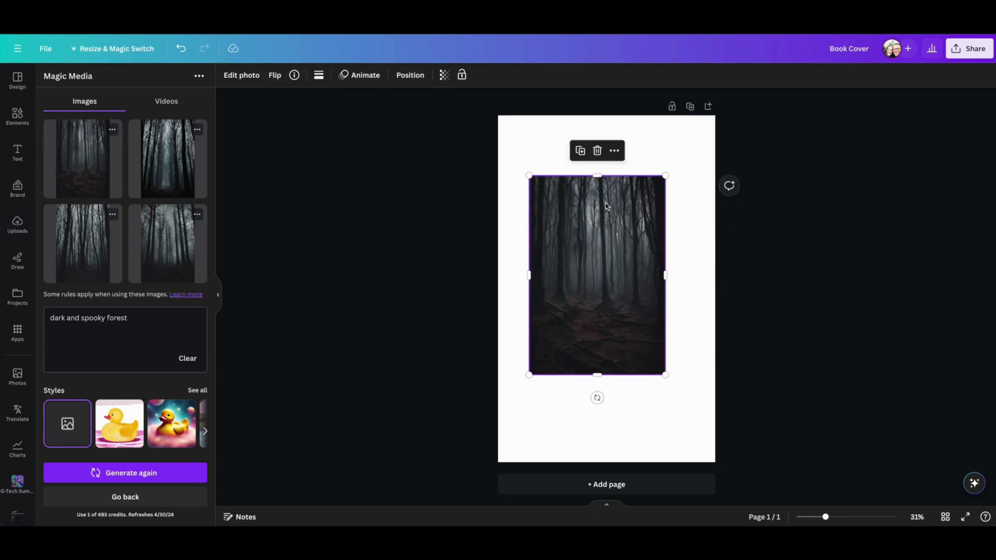
click(614, 151)
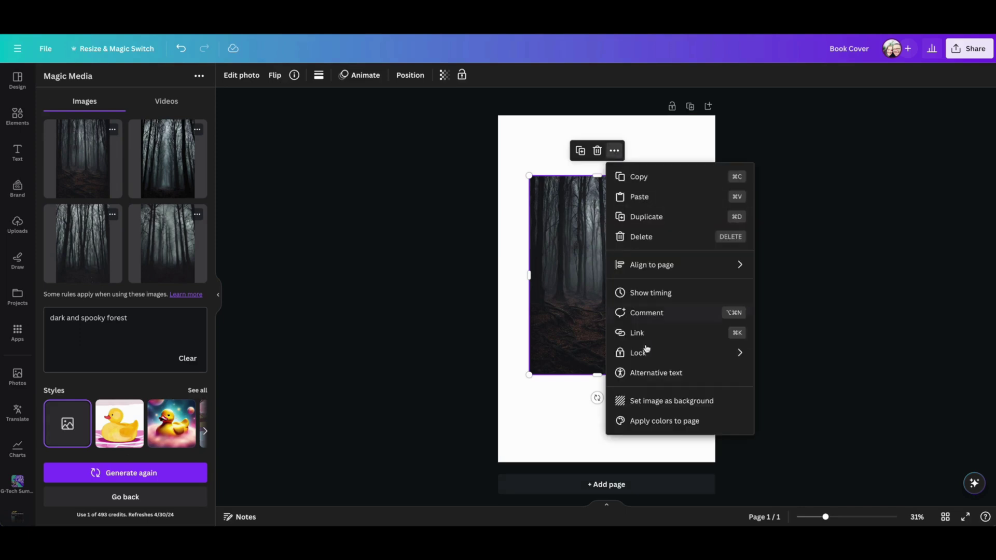
click(640, 402)
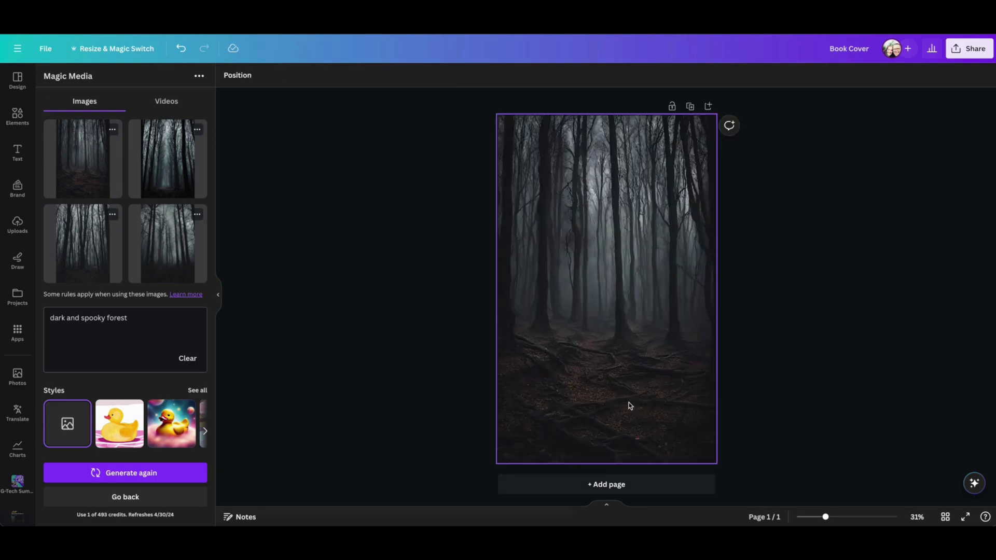
- Add a heading reading 'Wander's Path' in Bright Sunshine Caps and move it lower on the cover
click(17, 151)
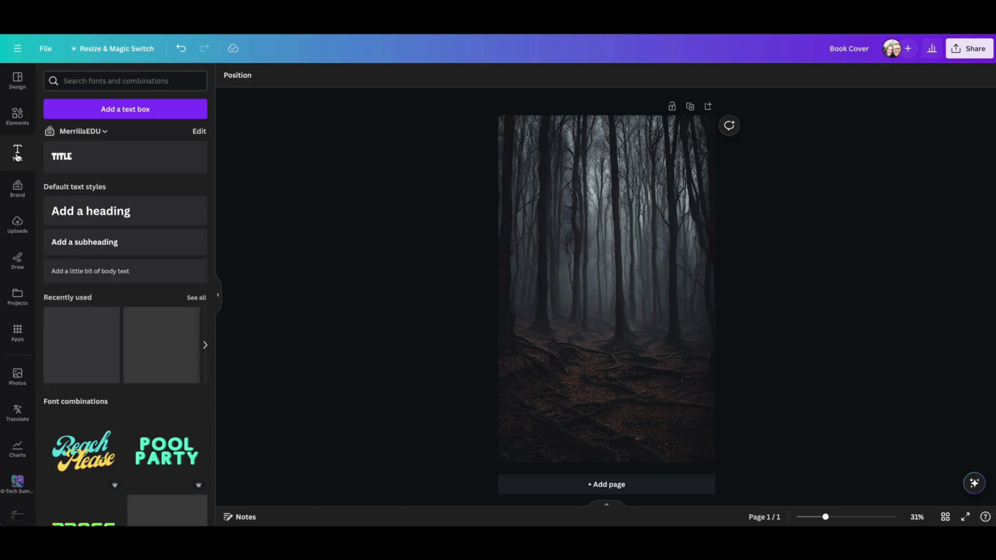
click(95, 216)
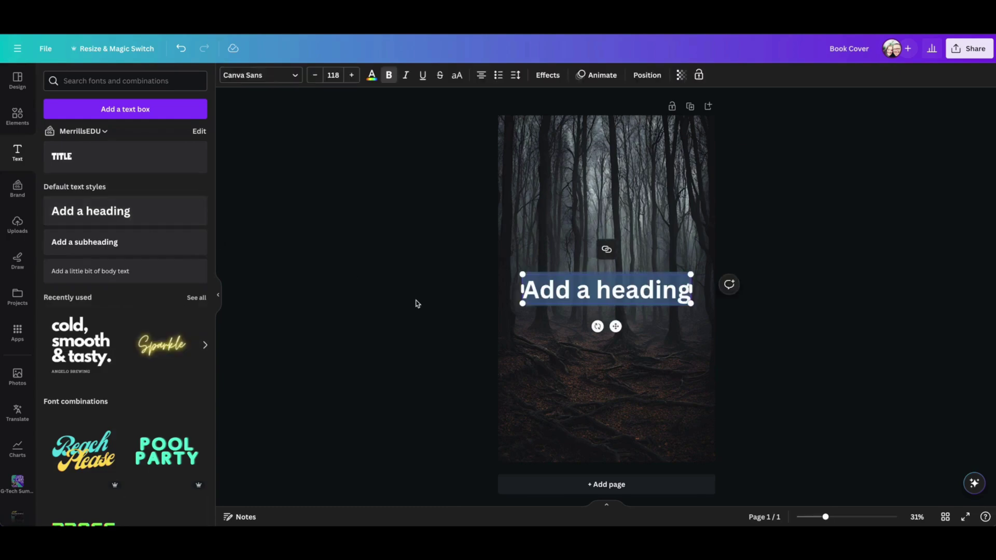
text(The)
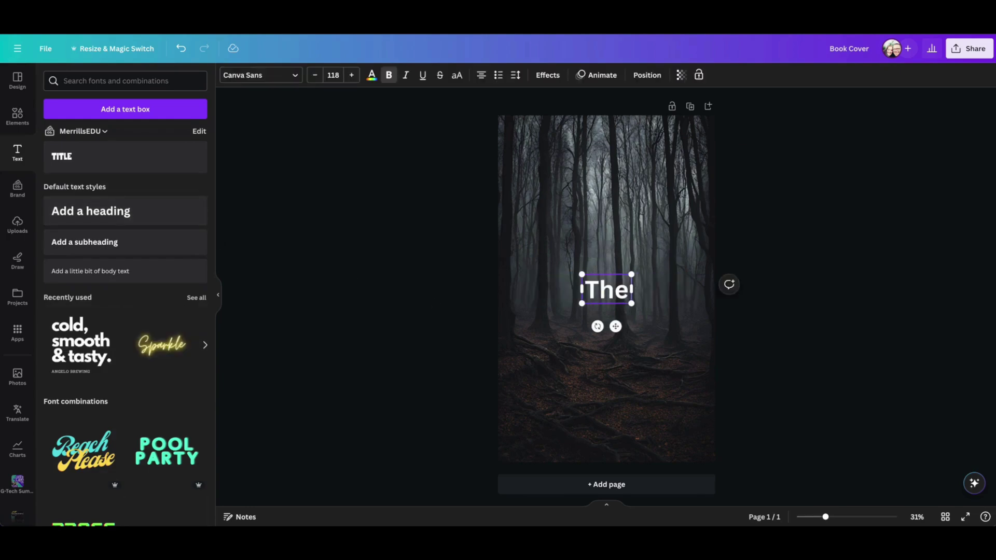
key(BackSpace)
key(BackSpace)
key(BackSpace)
text(Wand)
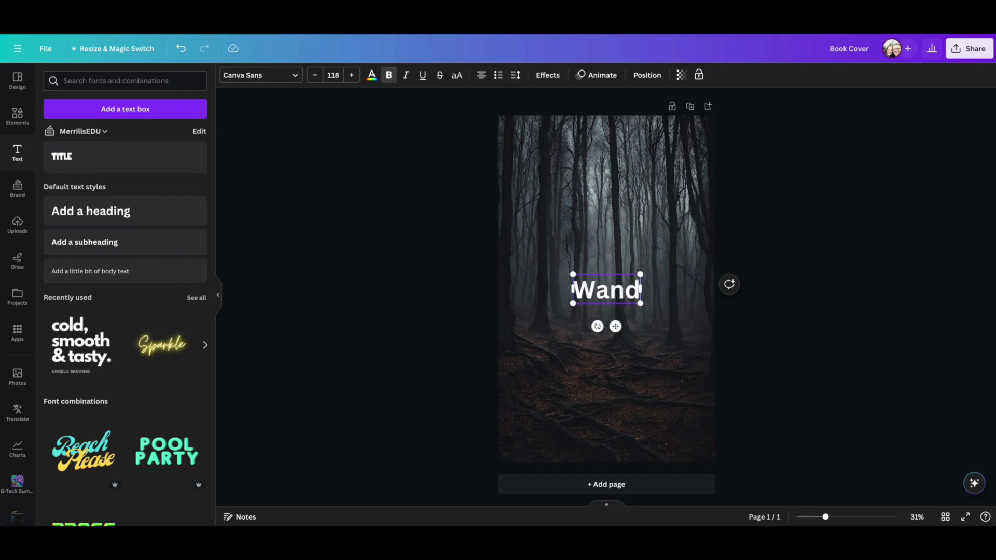
text(er's Path)
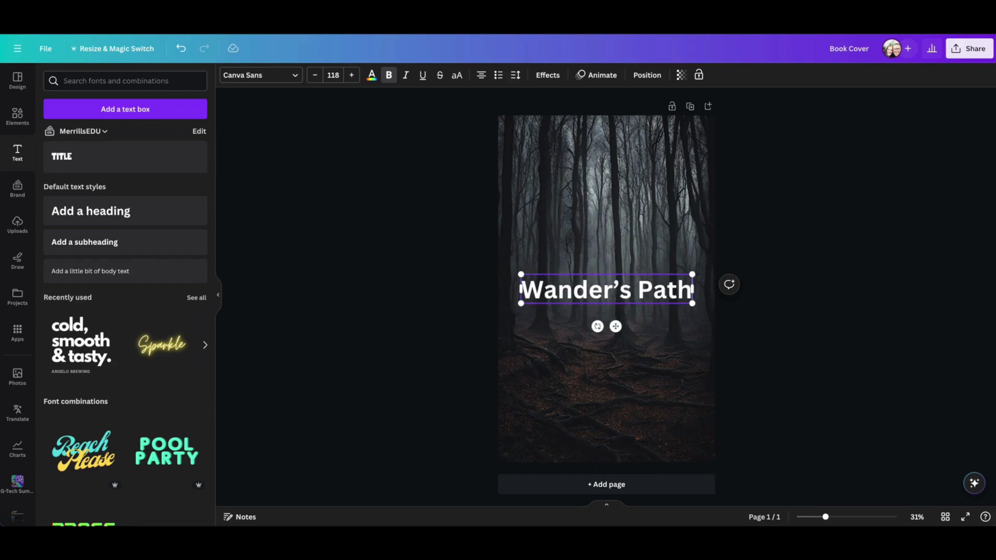
key(ctrl+a)
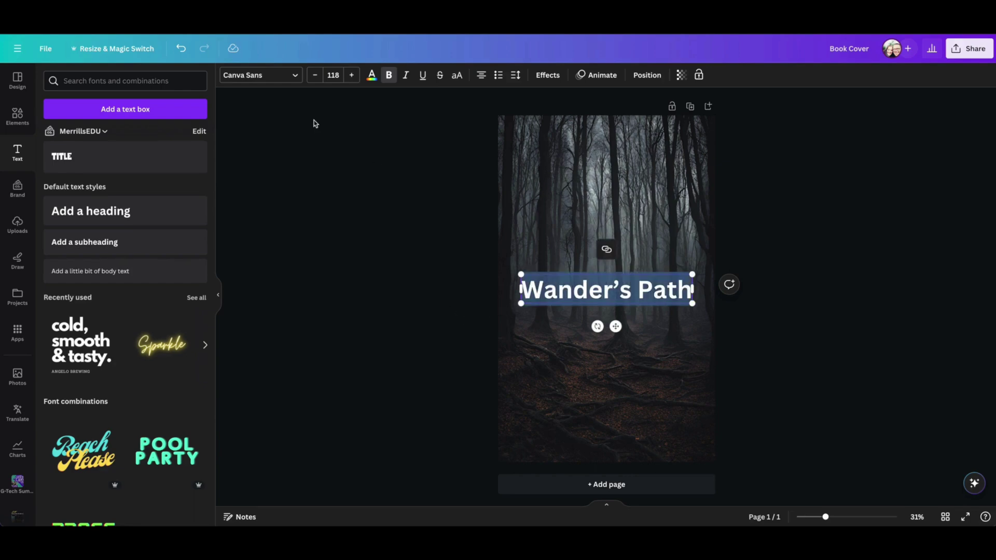
click(283, 76)
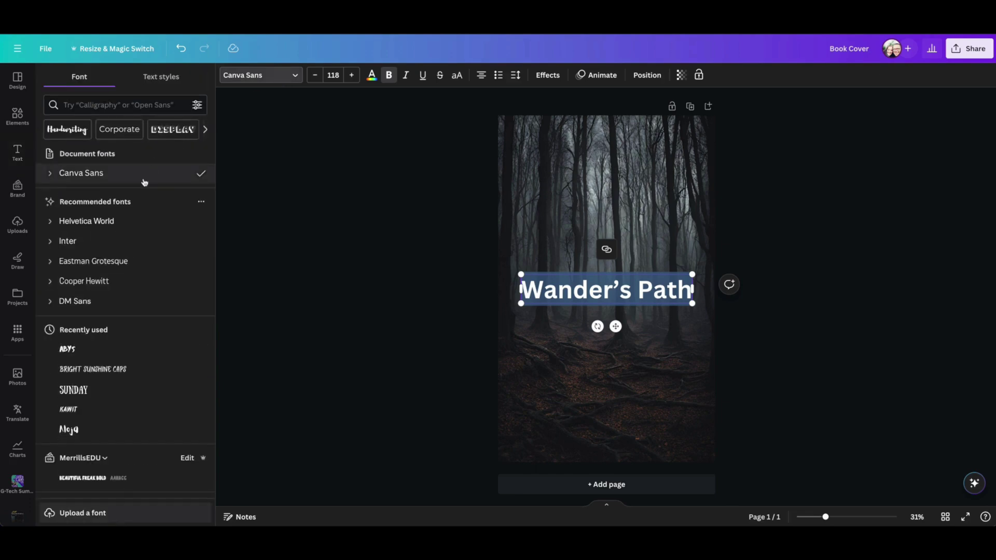
click(102, 368)
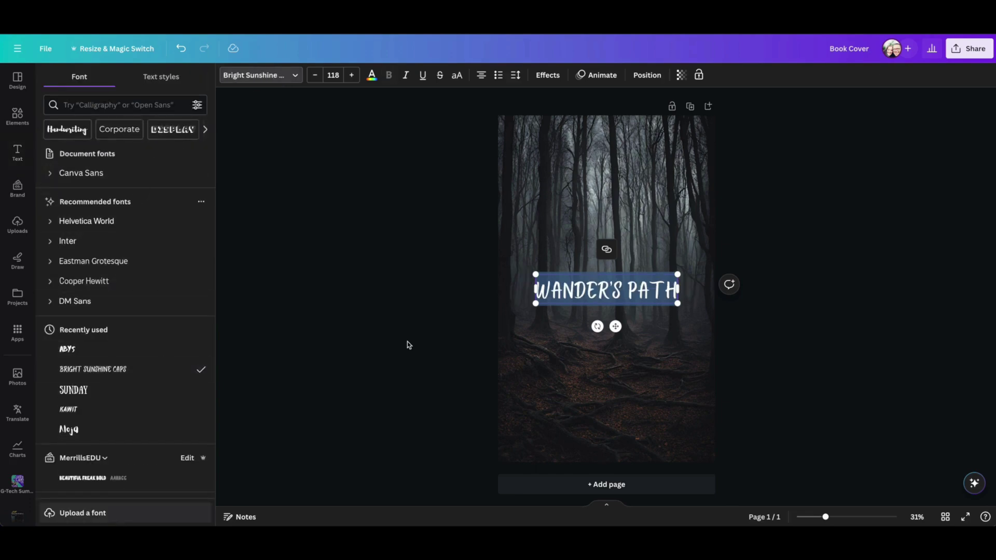
drag(616, 328, 615, 420)
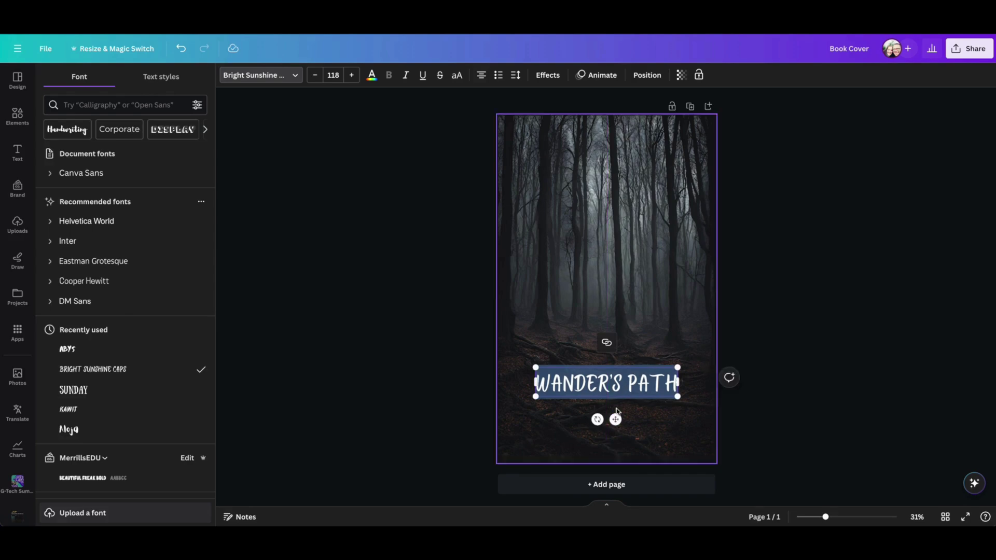
click(582, 374)
- Duplicate the title below itself and change the copy's text to 'FOREST OF MYSTERY'
click(451, 404)
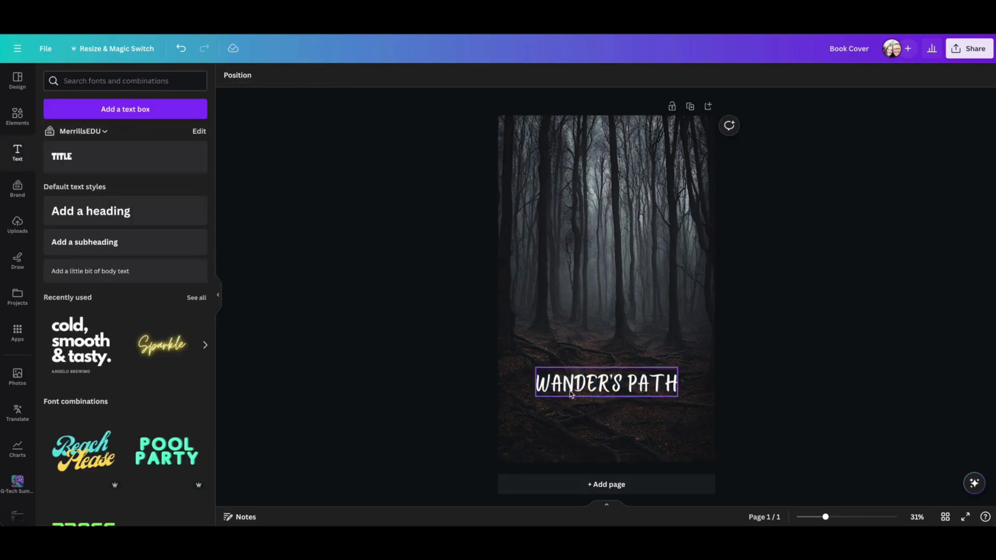
click(611, 370)
click(625, 344)
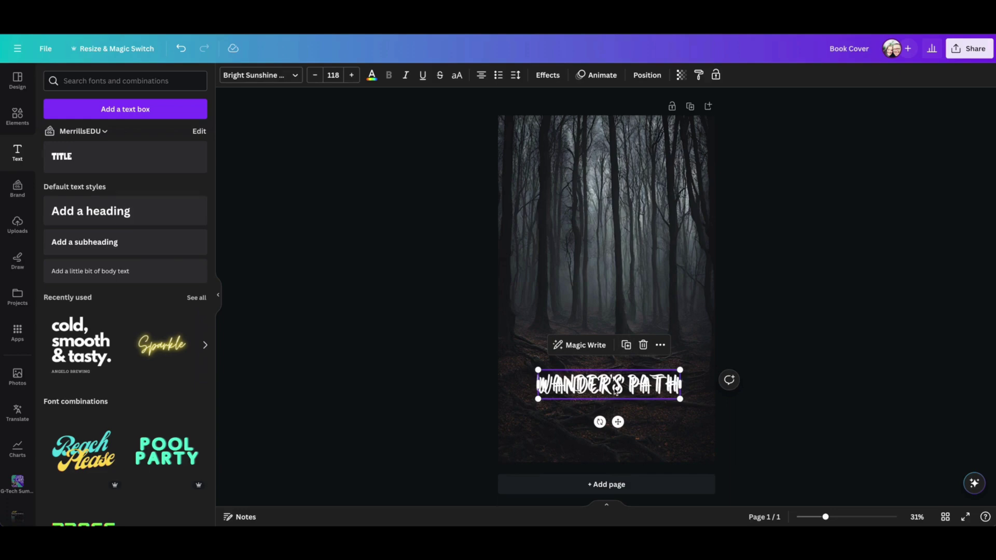
drag(615, 391, 613, 413)
double_click(612, 413)
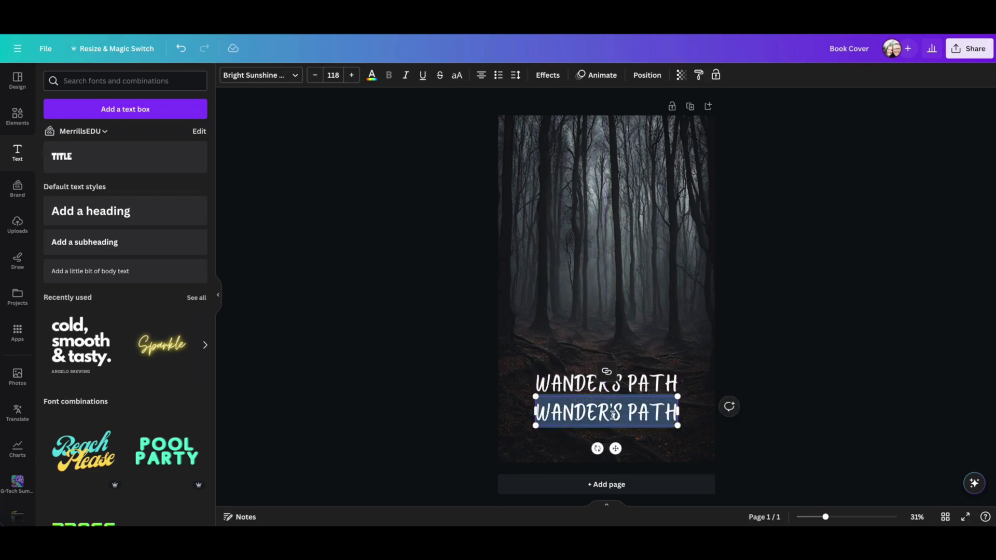
text(F)
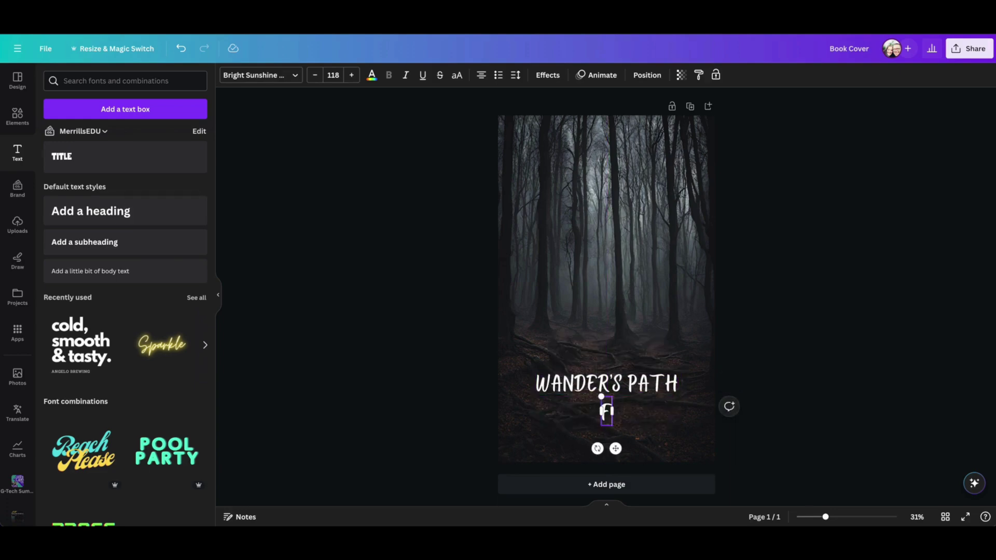
text(OREST O)
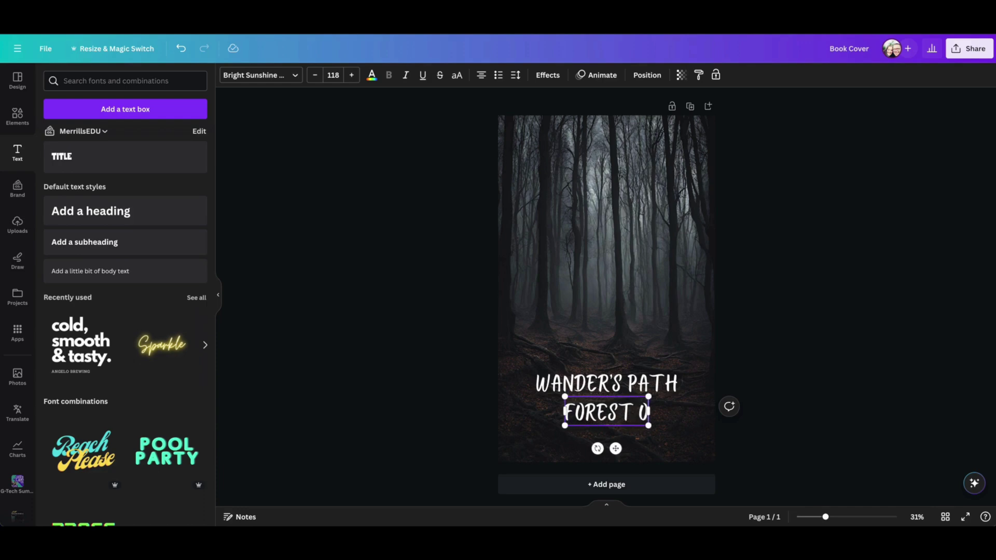
text(F MYSTERY)
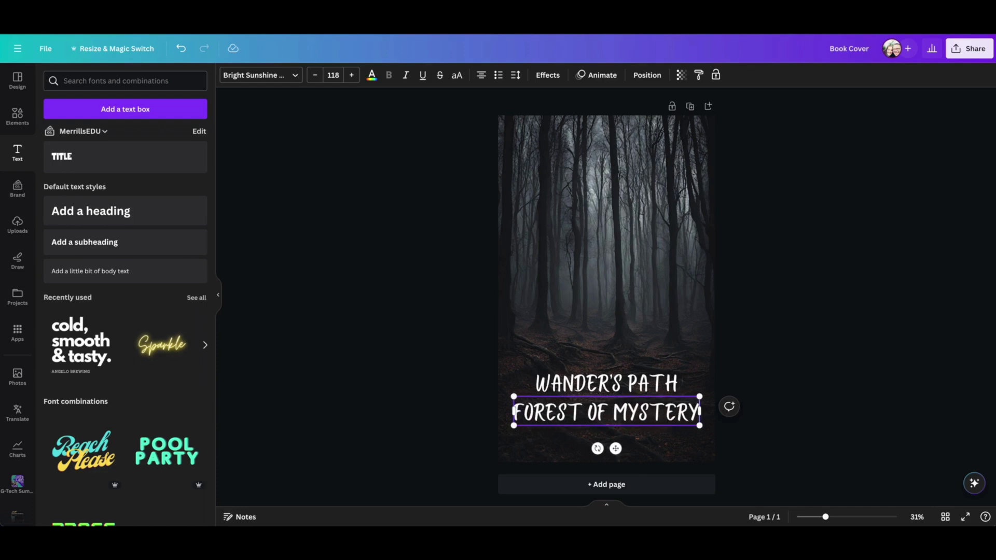
- Shrink the FOREST OF MYSTERY subtitle from both sides to match the title width
drag(699, 426, 677, 423)
drag(513, 422, 534, 418)
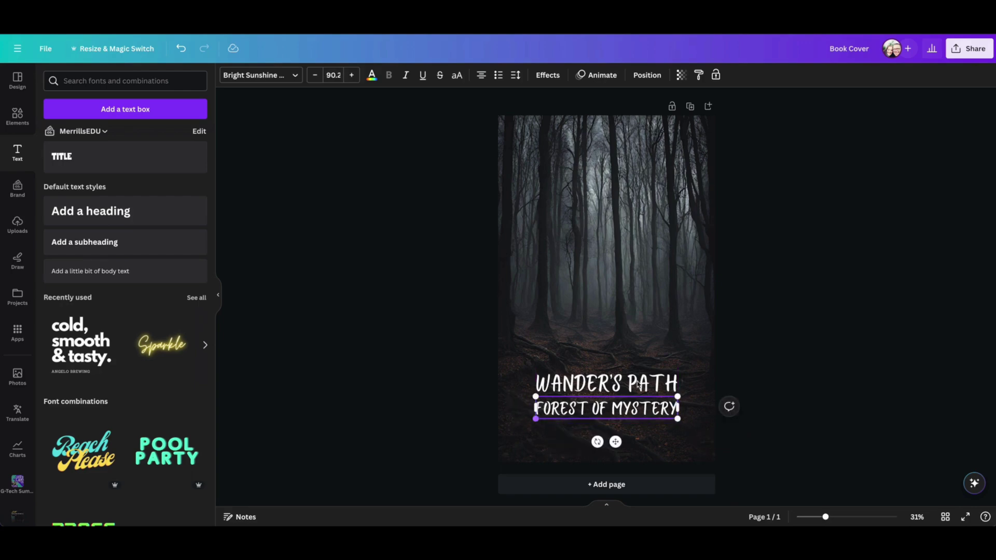
click(813, 406)
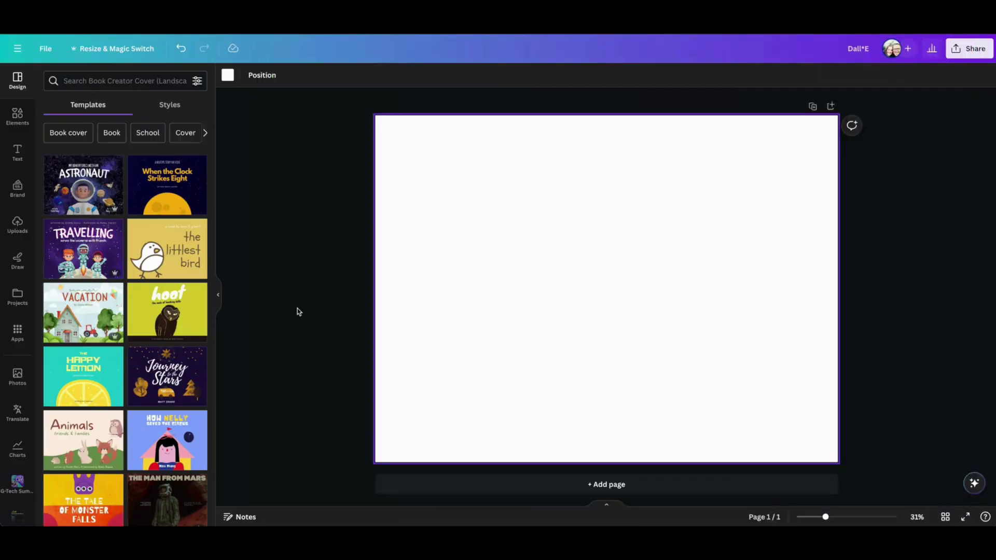
- Search the apps for 'dall' and open the DALL·E image generator
click(17, 335)
click(132, 81)
text(dall)
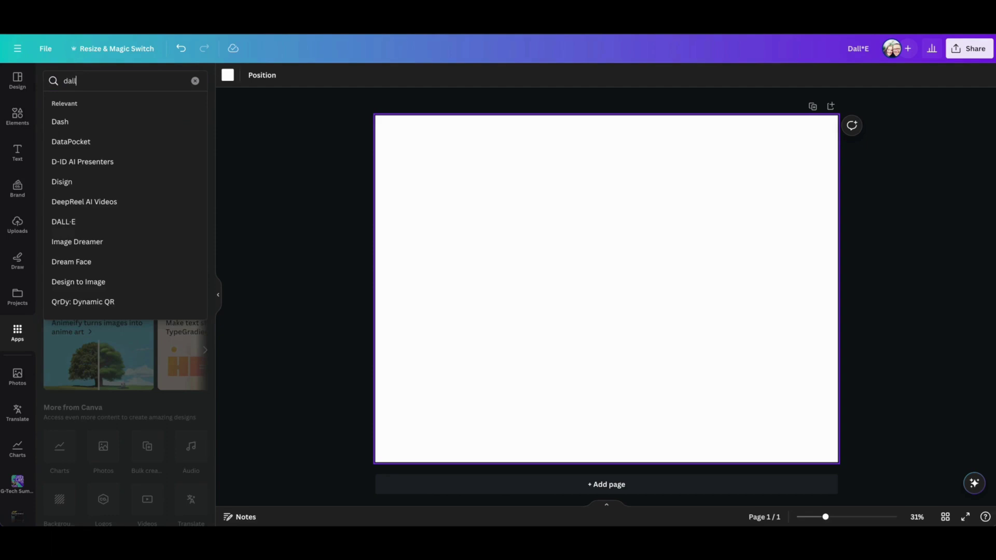
click(117, 120)
click(57, 120)
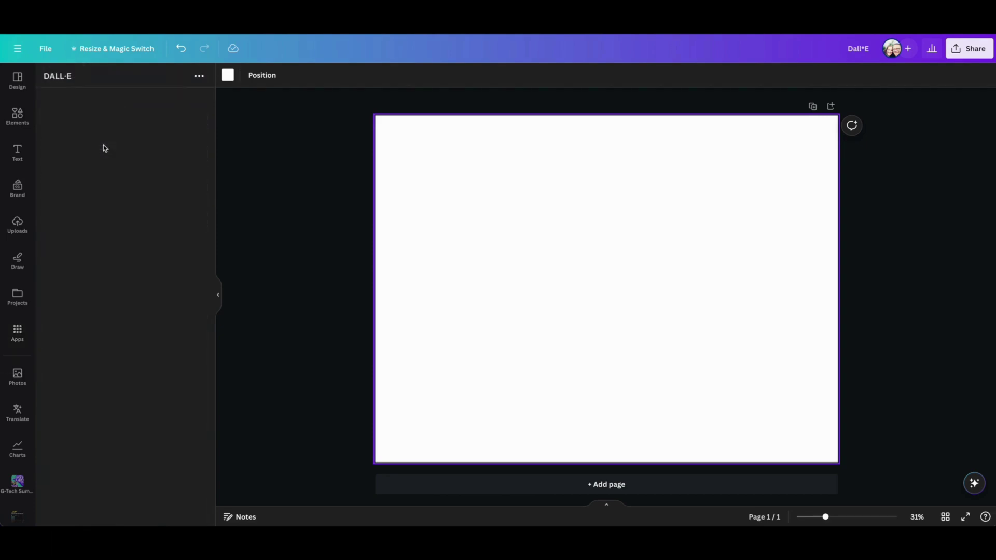
- Paste the teddy bear skateboard prompt, generate images, and place the first toward the upper left
click(102, 130)
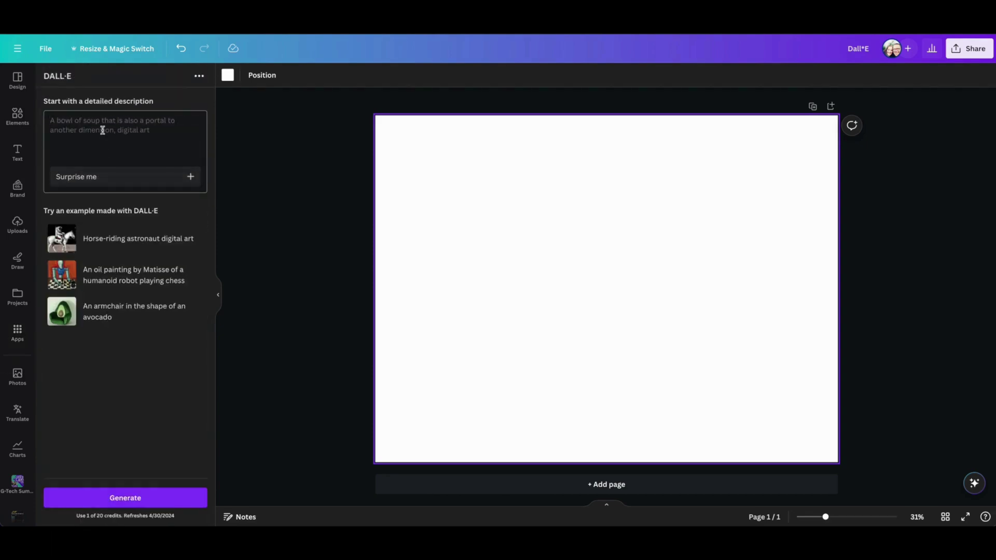
text(teddy bear riding a skateboard in the city)
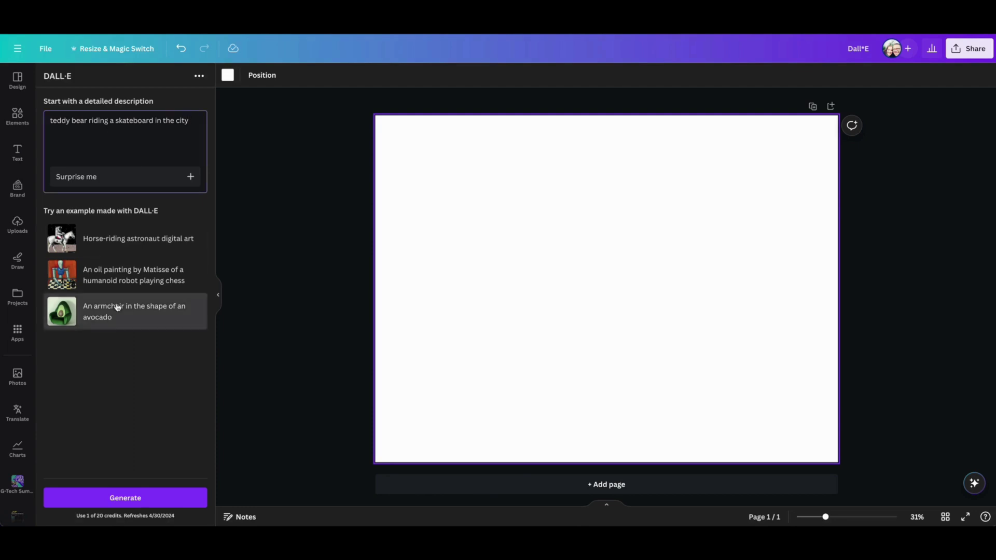
click(107, 498)
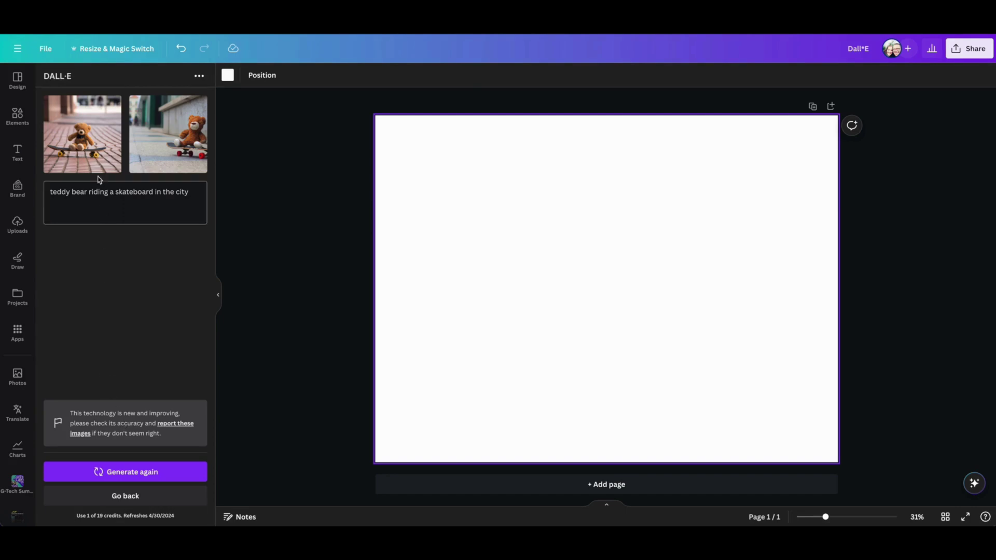
click(83, 135)
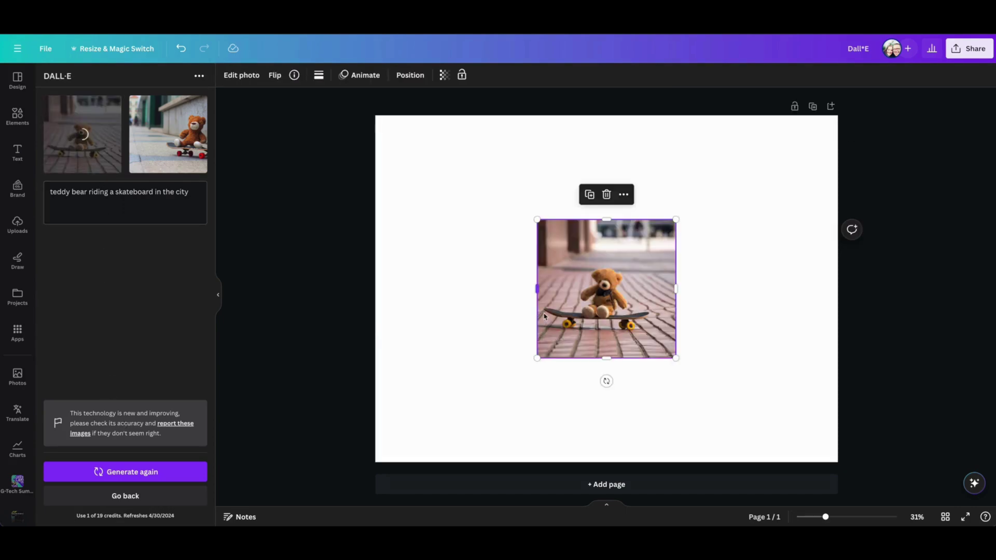
drag(591, 314, 433, 291)
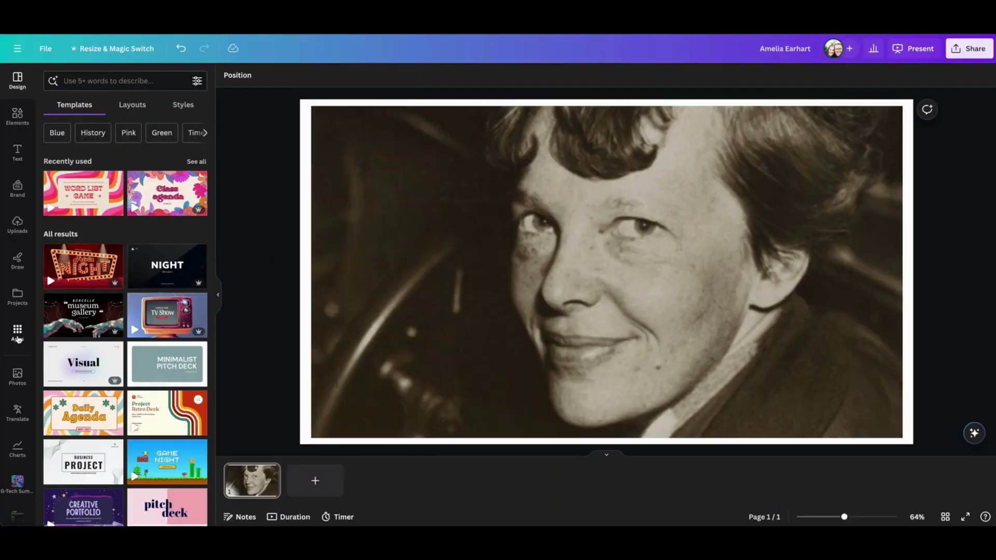
- Open the Image Upscaler app, select the sepia portrait photo, and choose a 4x upscale amount
click(18, 335)
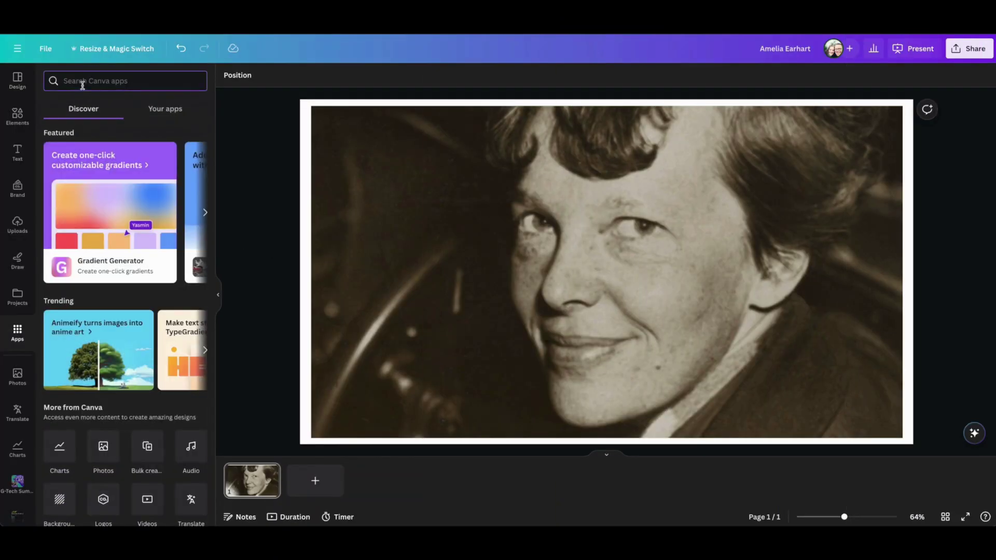
text(Image Upscaler)
key(Return)
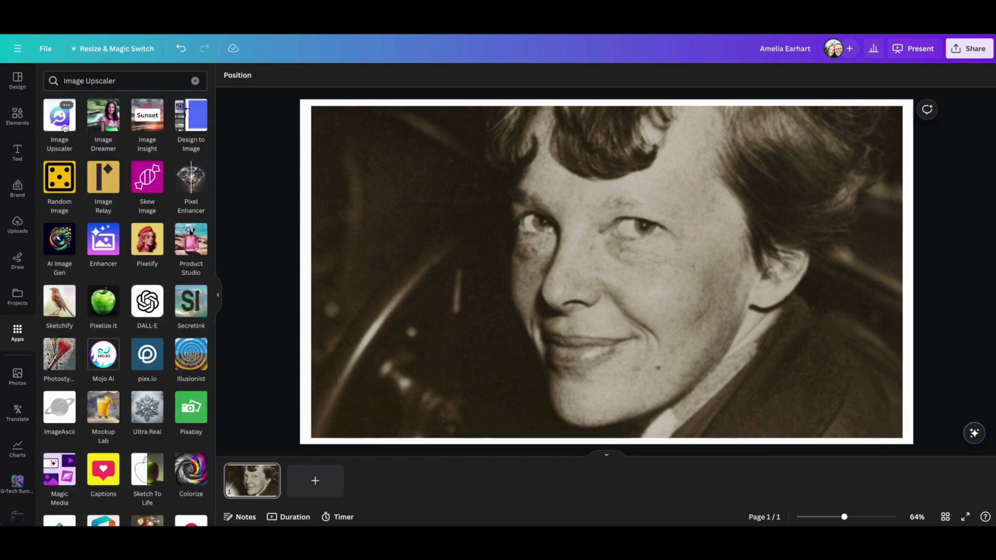
click(60, 123)
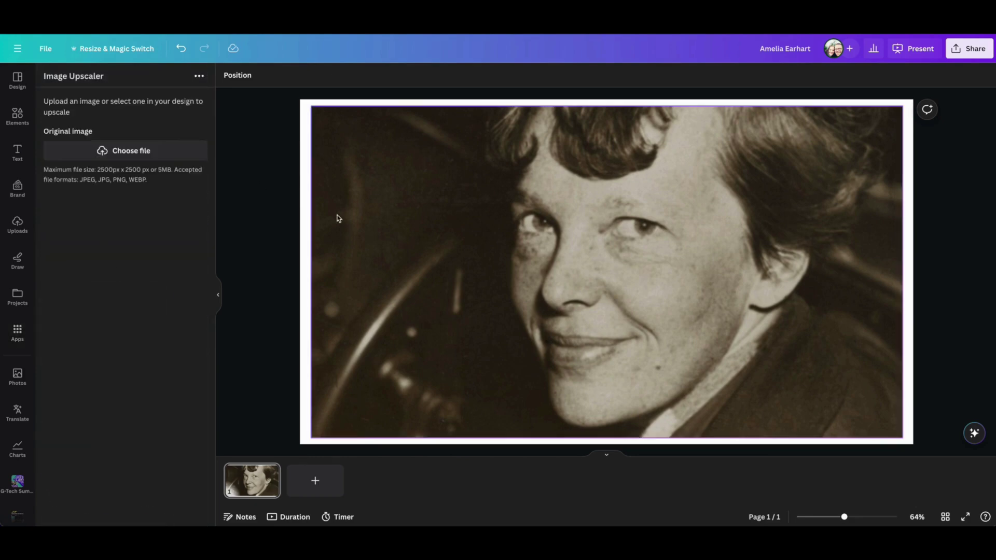
click(435, 229)
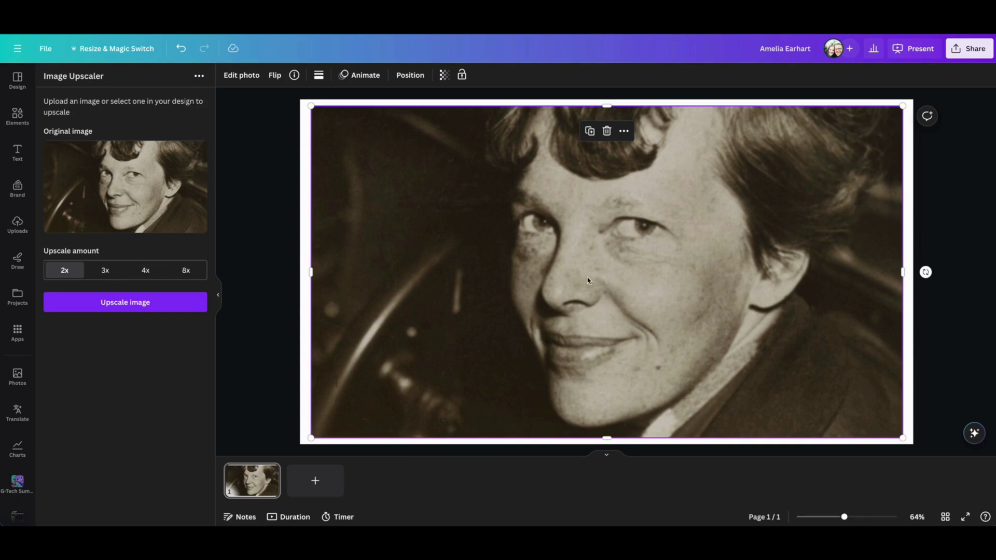
click(146, 274)
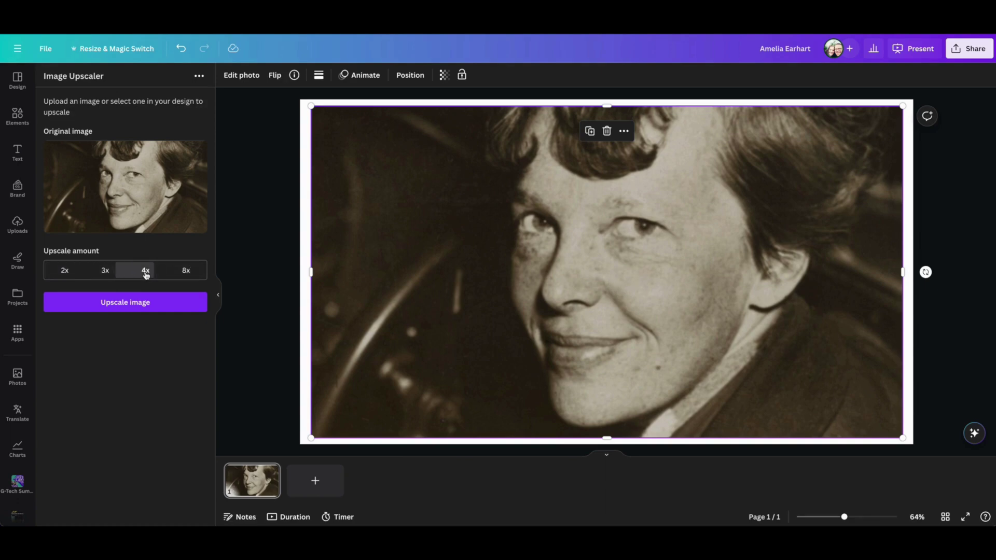
- Upscale the portrait, compare before and after with the slider, then replace the original photo
click(129, 308)
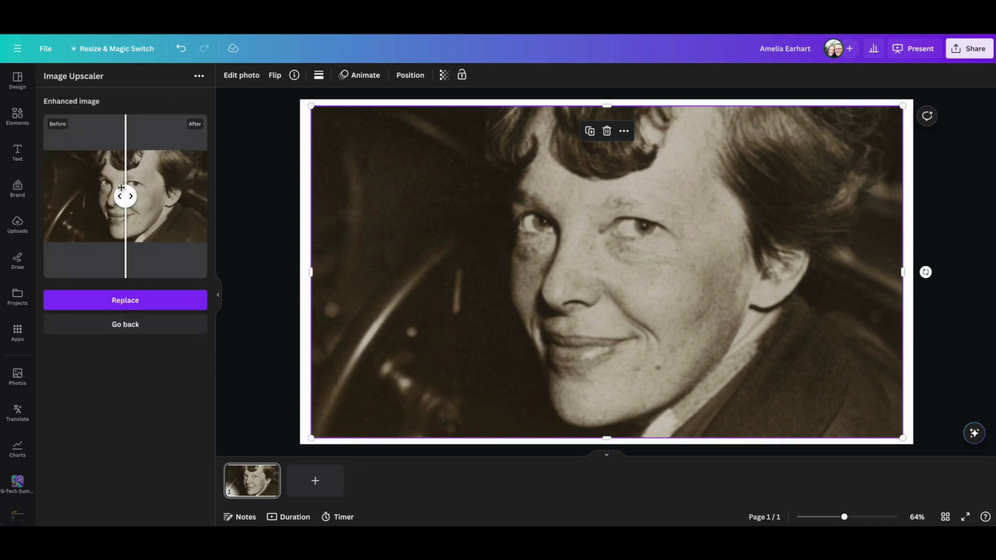
mouse_move(124, 195)
mouse_down()
mouse_move(154, 196)
mouse_move(83, 205)
mouse_move(149, 203)
mouse_move(116, 207)
mouse_up()
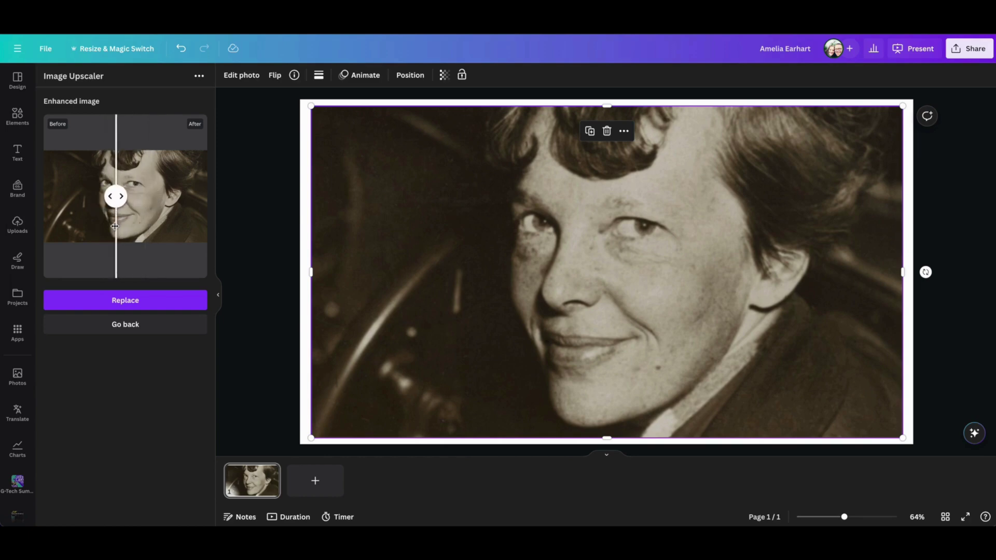
click(104, 301)
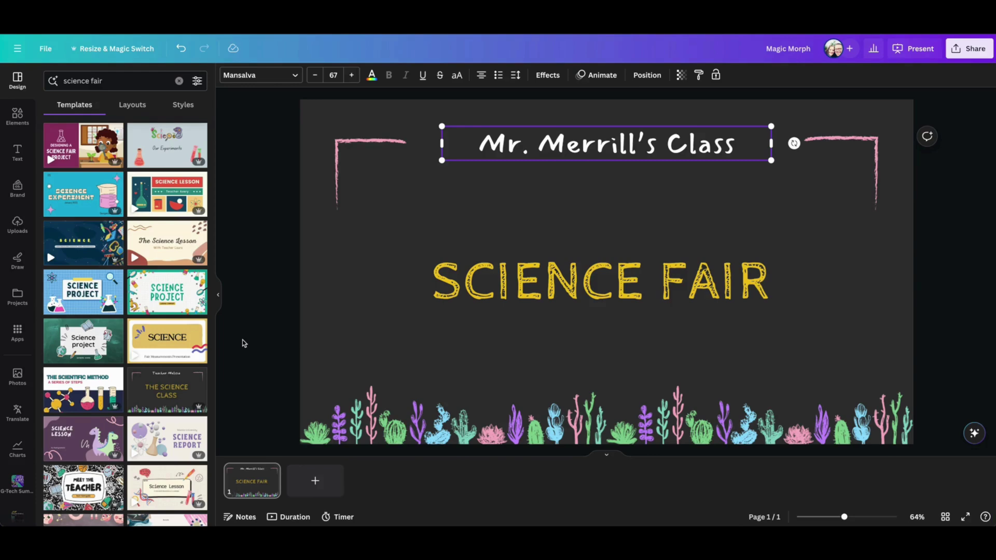
- Open Magic Morph, select the SCIENCE FAIR text, and apply the gold party balloons example
click(17, 332)
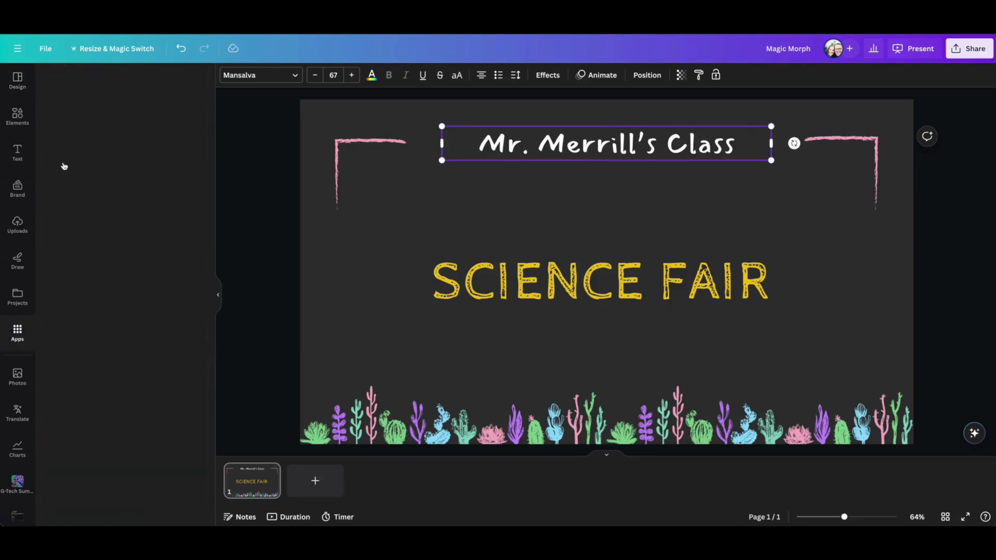
click(88, 82)
text(mag)
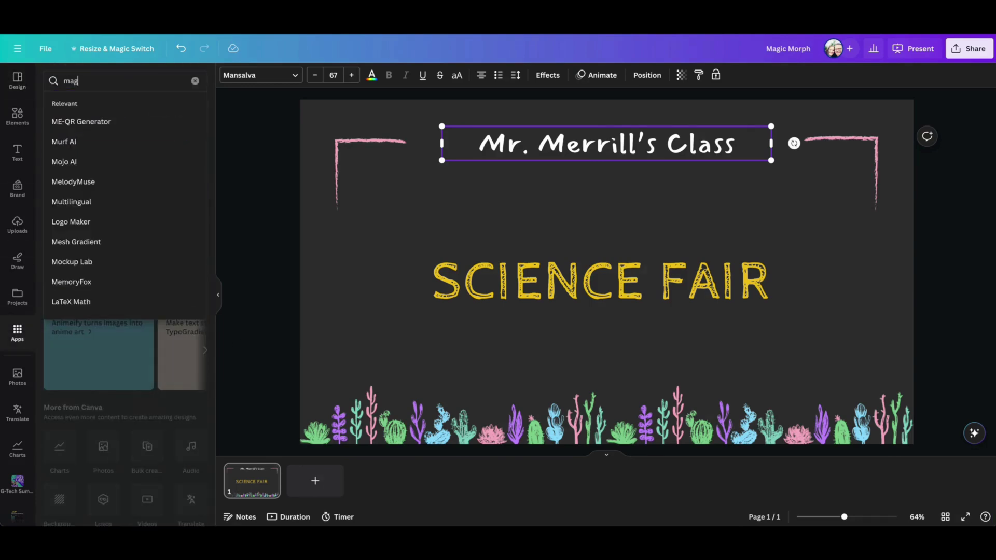
text(ic mo)
click(93, 125)
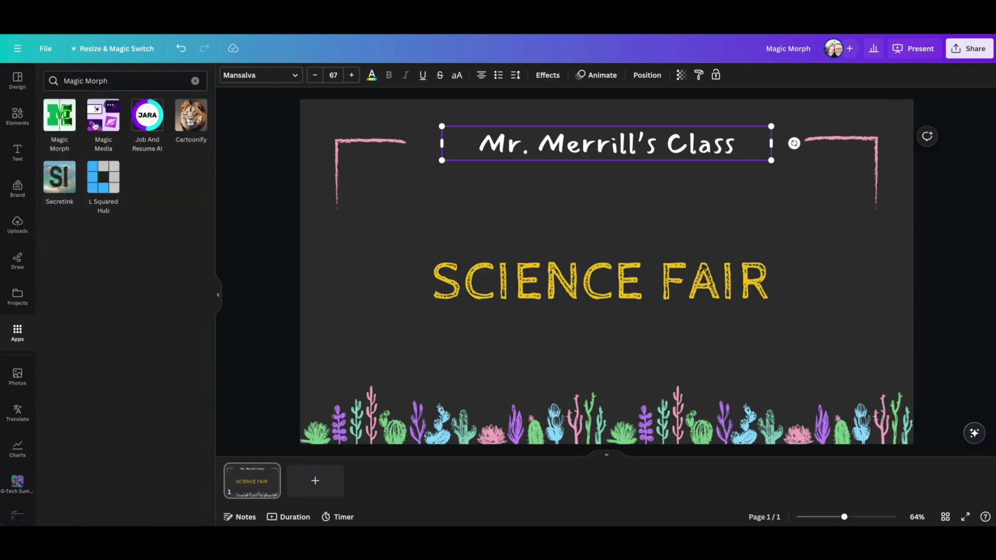
click(59, 116)
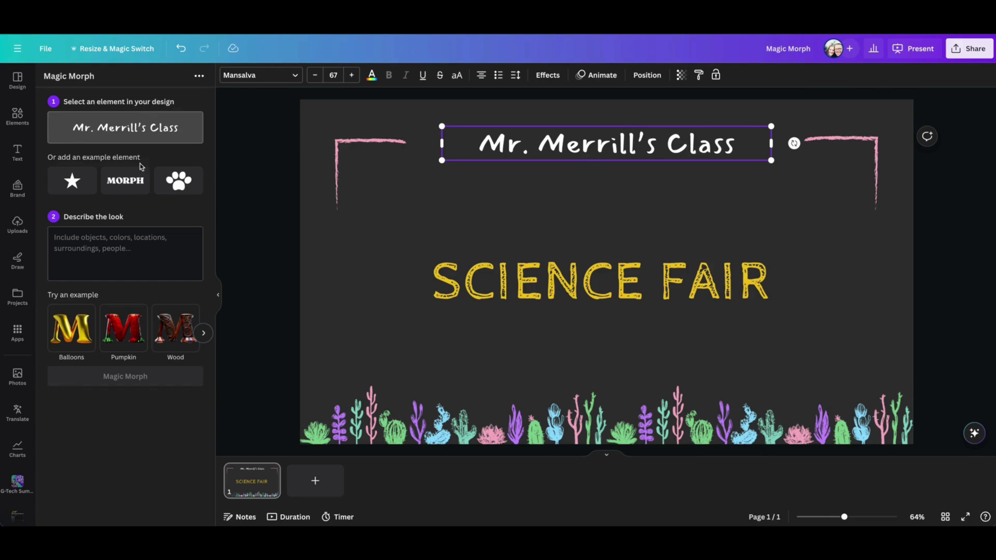
click(509, 291)
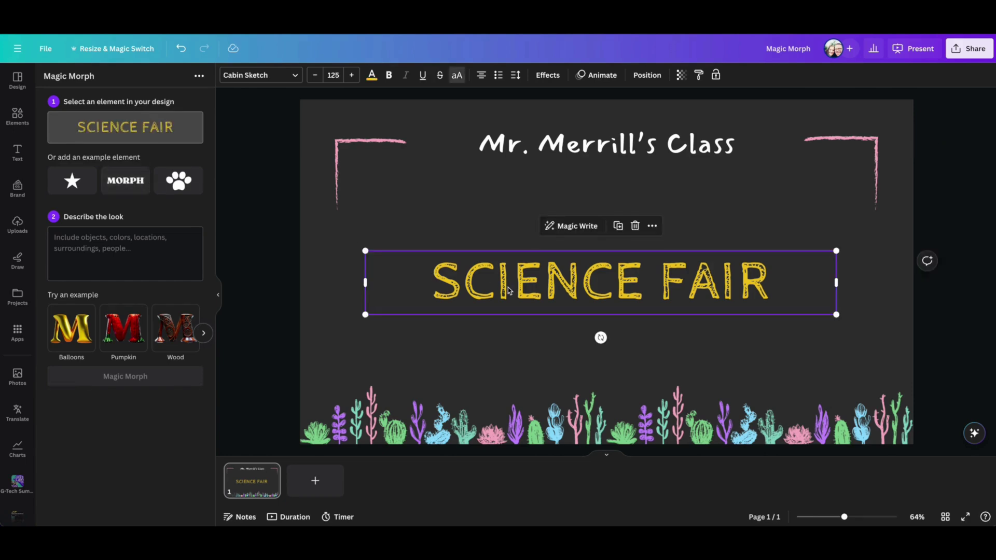
click(65, 337)
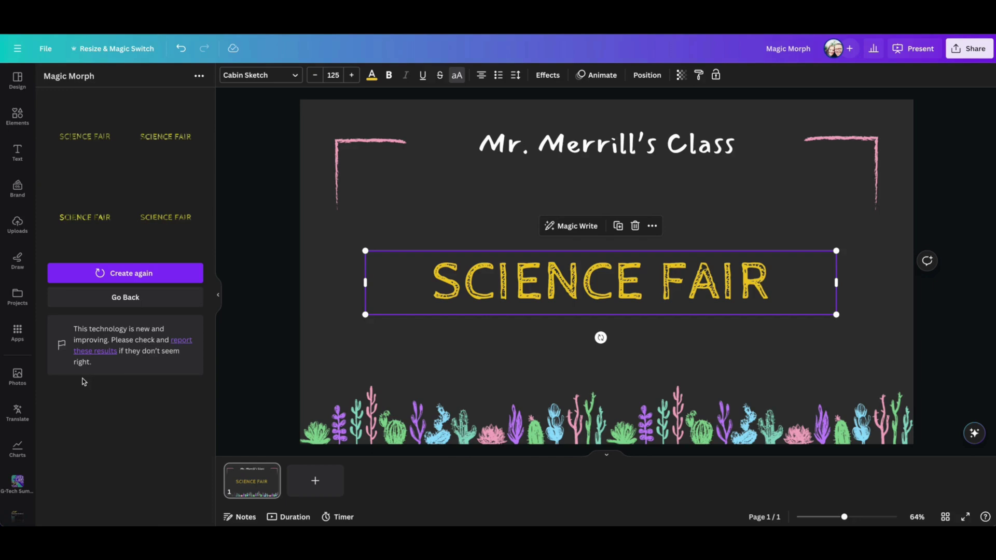
- Place a morphed SCIENCE FAIR variation on the slide and delete the original large title
click(159, 144)
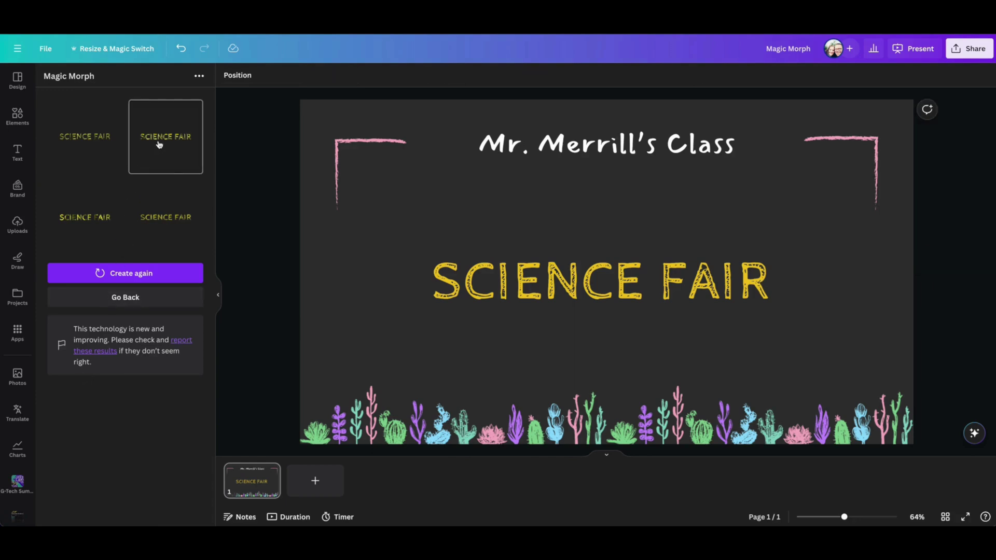
drag(591, 277, 587, 231)
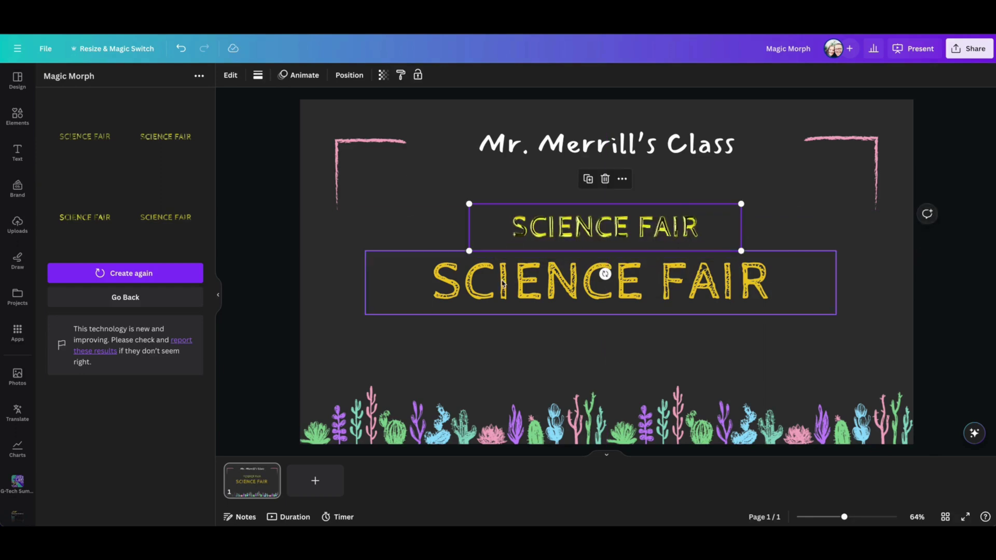
click(596, 262)
key(Delete)
- Enlarge the gold-balloon SCIENCE FAIR on both sides and move it down to the slide centre
click(589, 241)
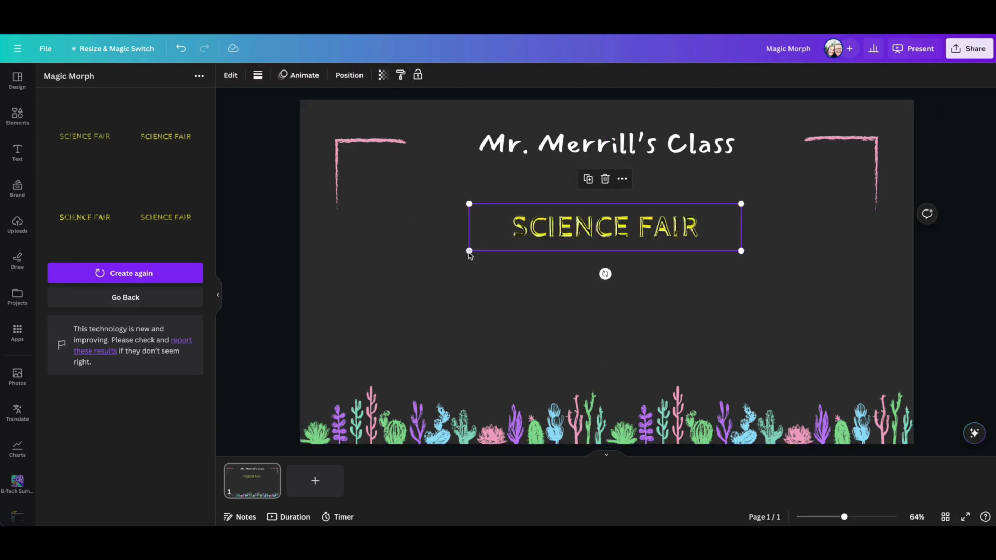
drag(469, 253, 351, 319)
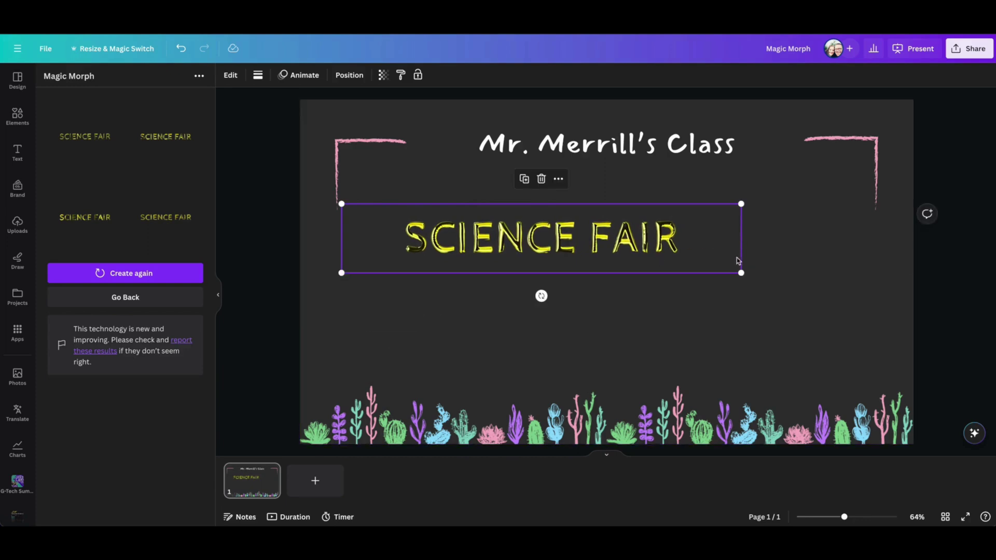
drag(749, 276, 876, 300)
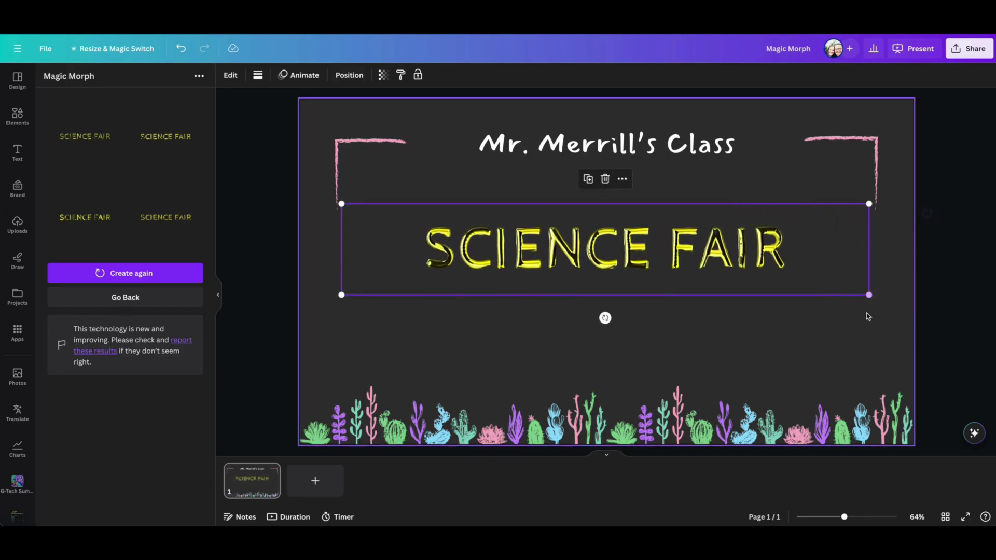
drag(674, 246, 676, 262)
click(680, 375)
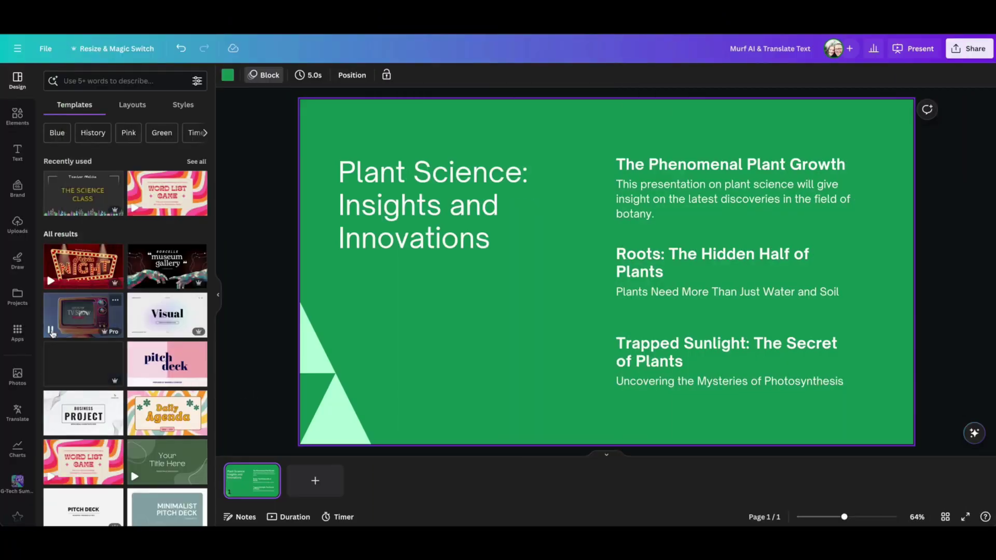
- Search the apps for 'murf a' and open Murf AI beside the Plant Science slide
click(17, 336)
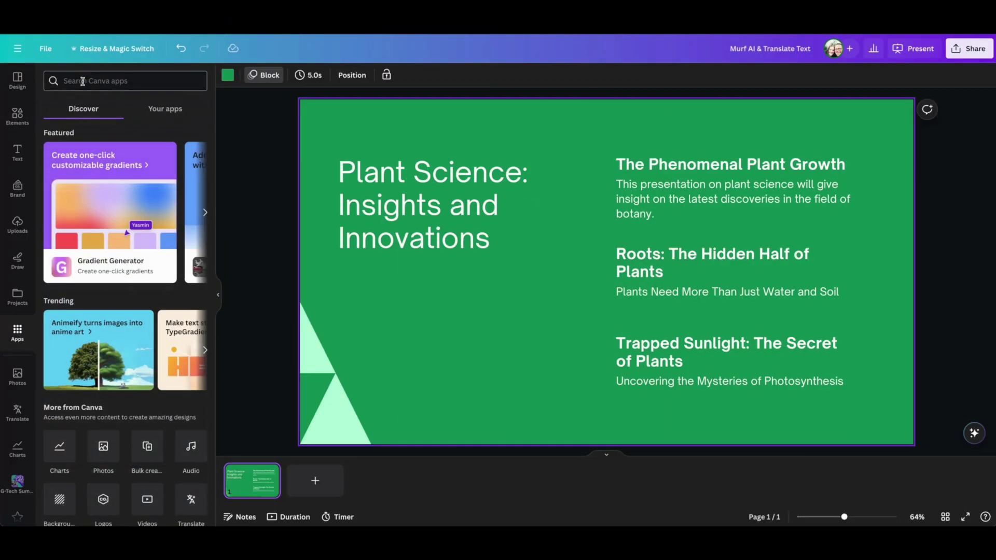
text(murf a)
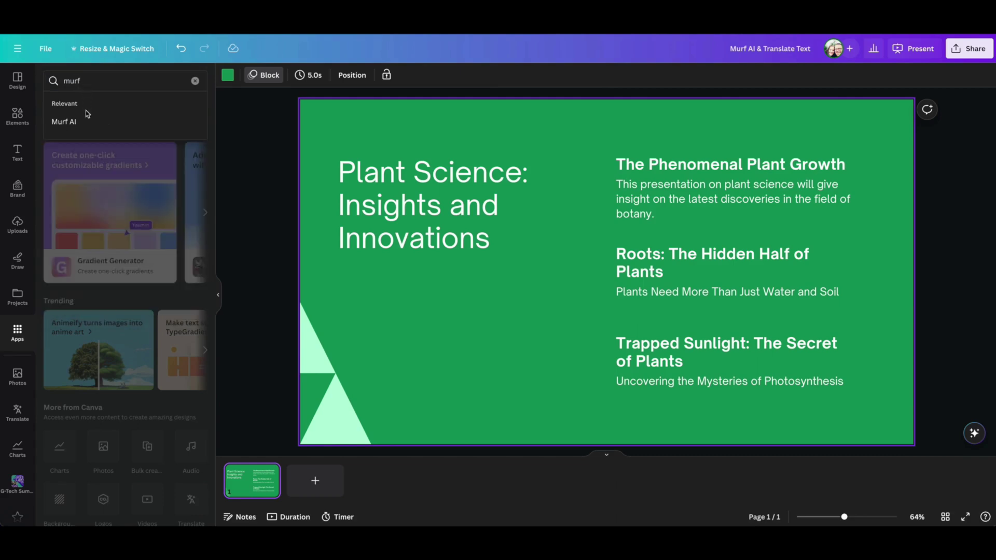
click(83, 123)
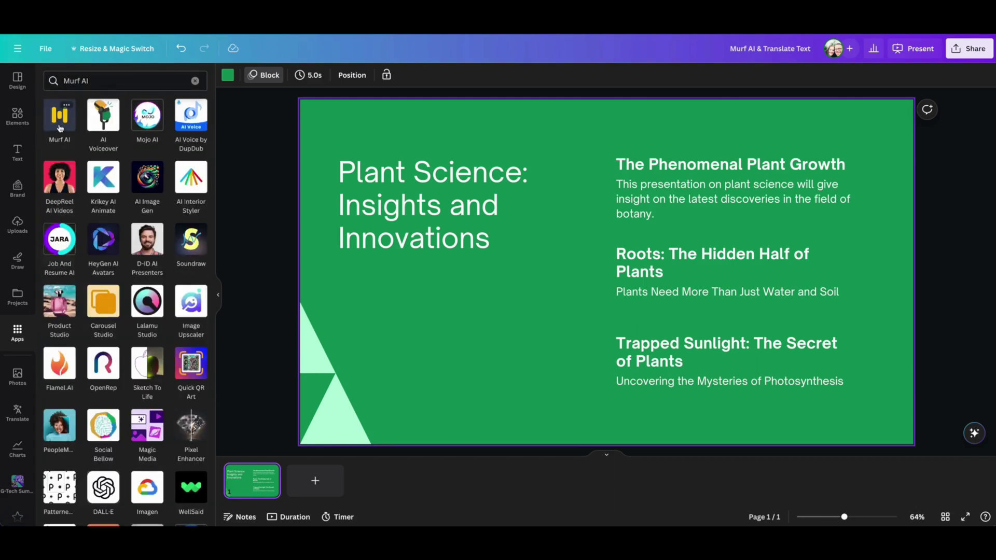
click(60, 120)
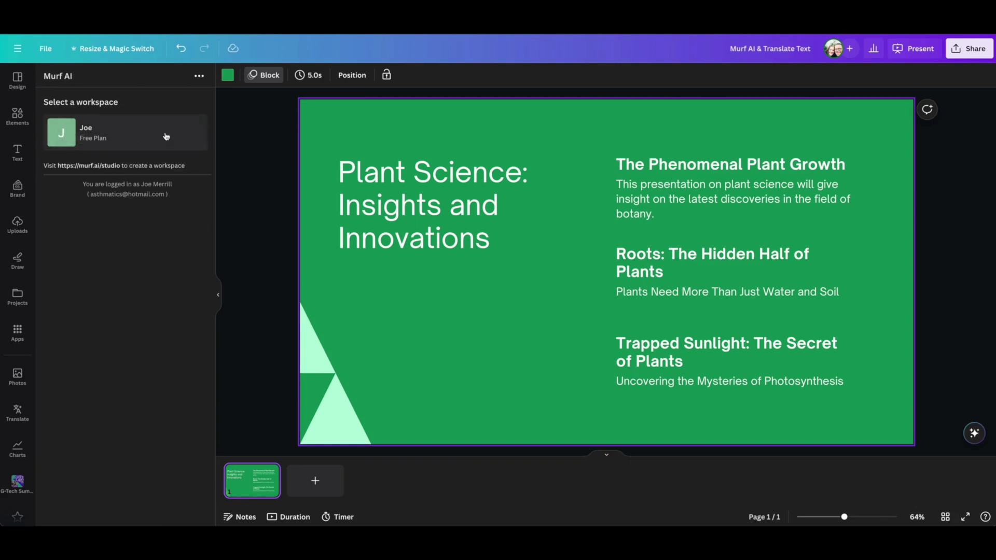
- Choose the free Murf workspace and paste the Plant Science welcome script as the text
click(137, 139)
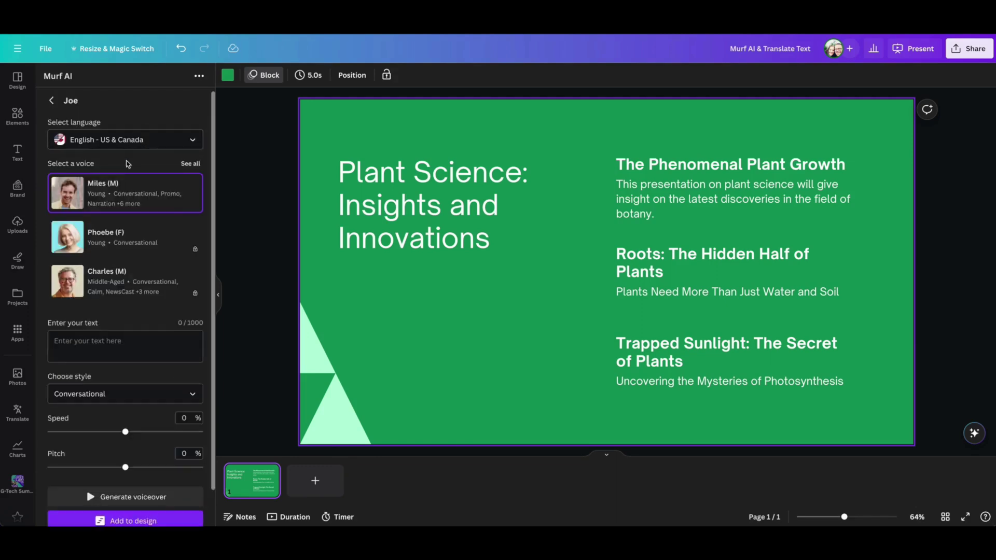
mouse_move(134, 224)
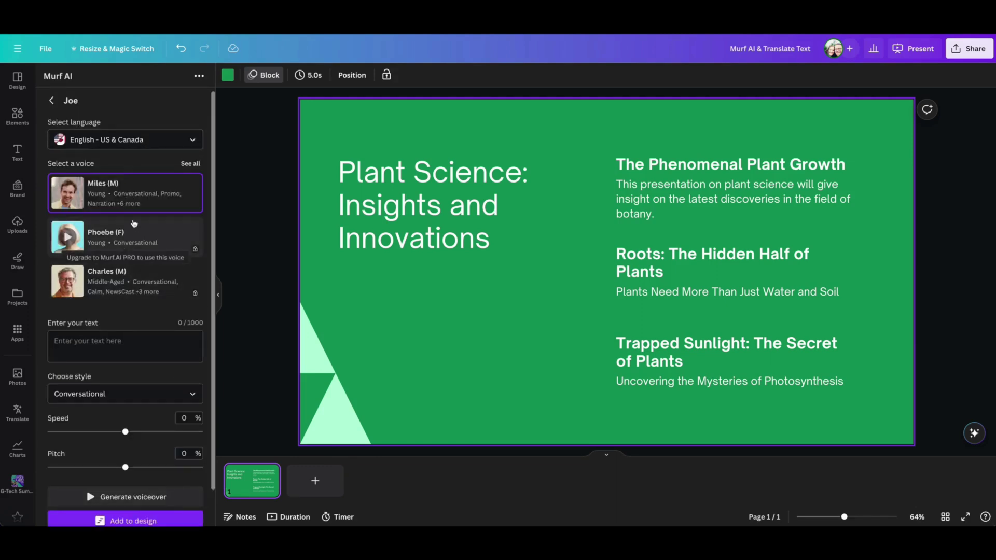
mouse_move(146, 202)
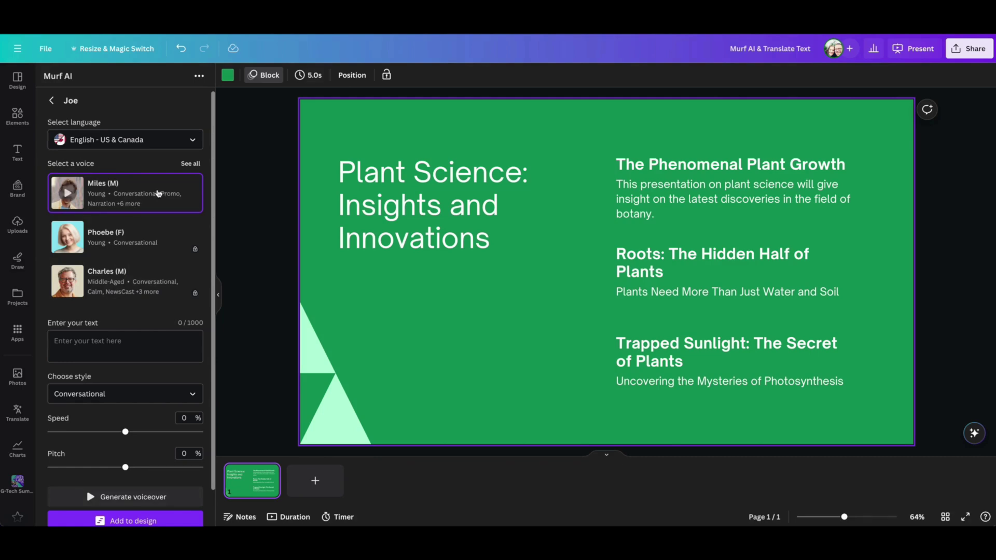
click(105, 344)
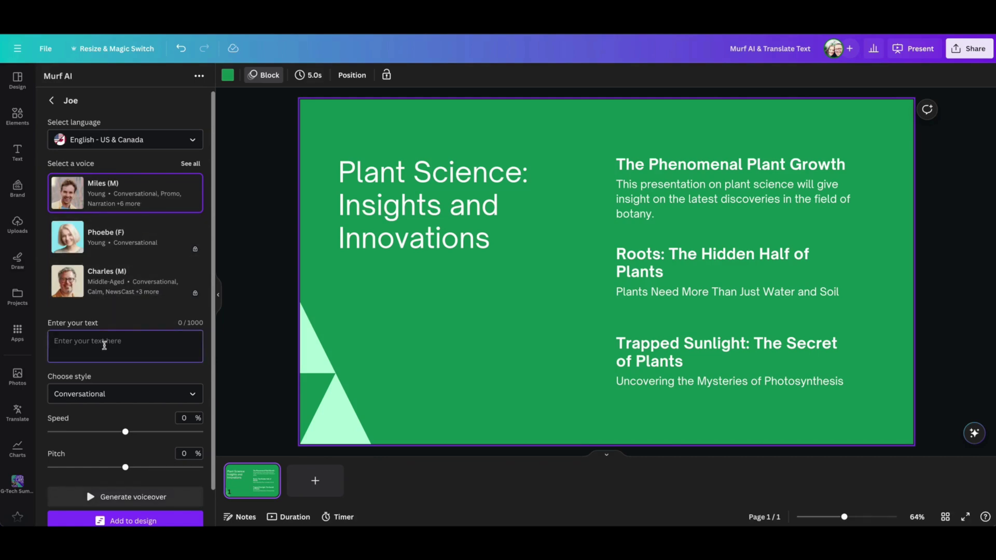
text(Welcome to our Plant Science research. A collaborative project that shares insights and innovations.)
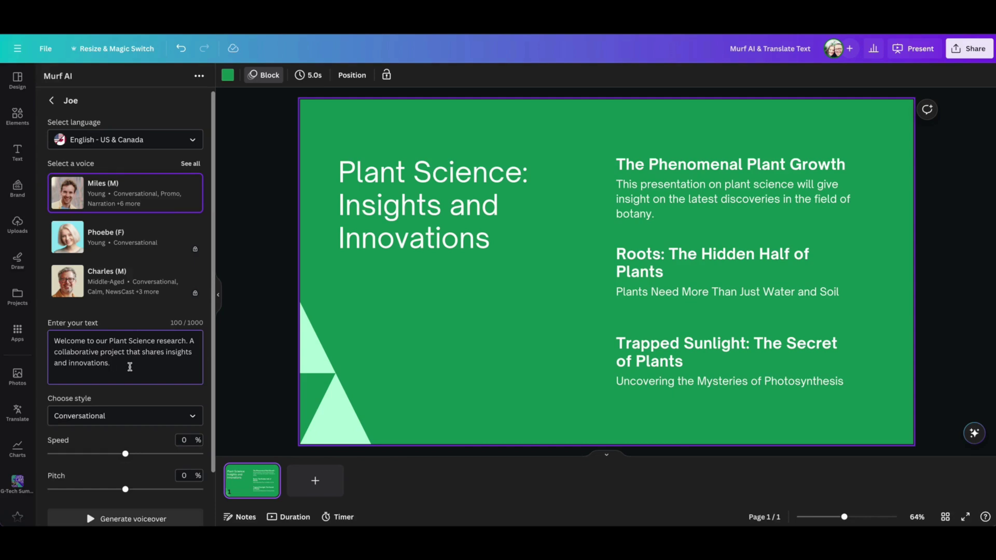
scroll(129, 367, down, 2)
- Set the voice style to Newscast and generate the voiceover
click(129, 362)
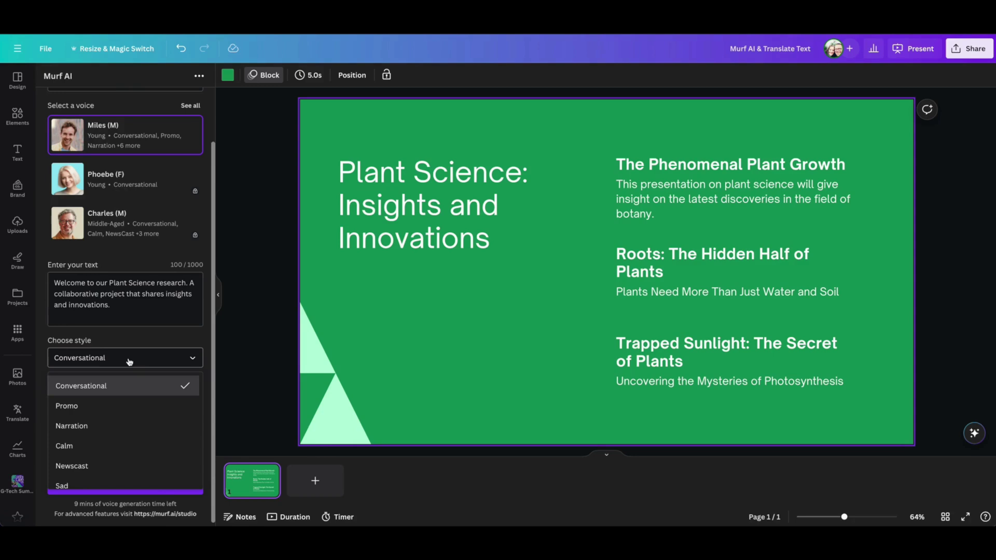
scroll(112, 434, down, 1)
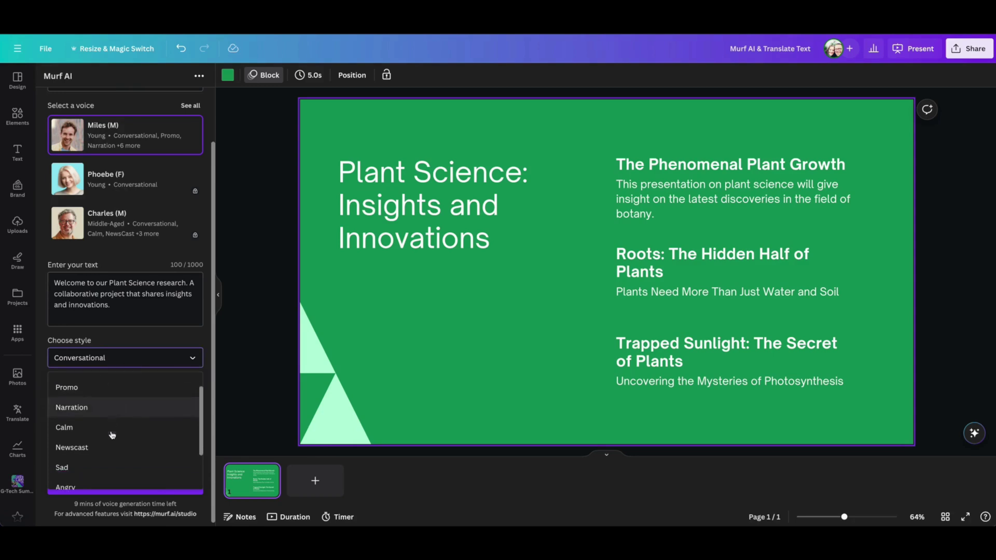
scroll(112, 435, down, 2)
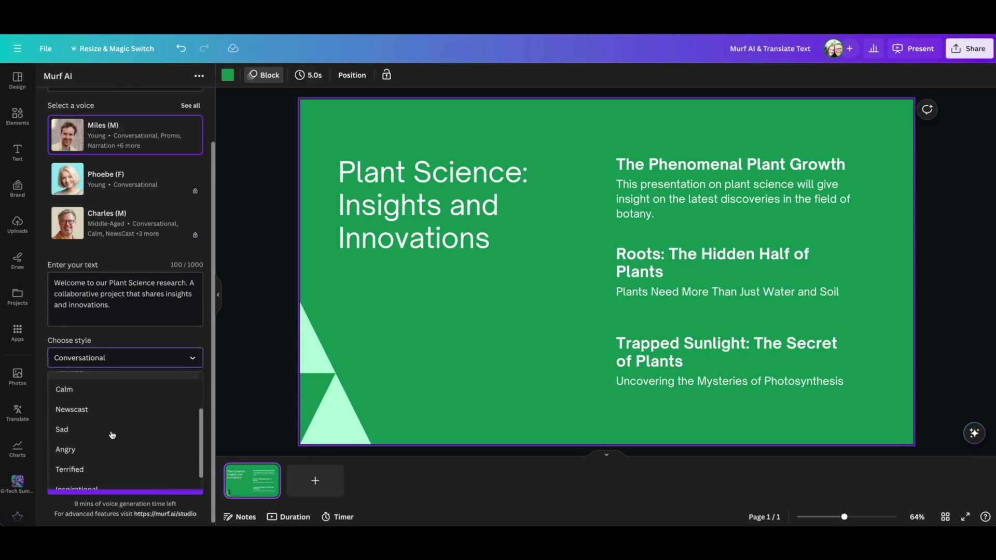
scroll(112, 434, up, 3)
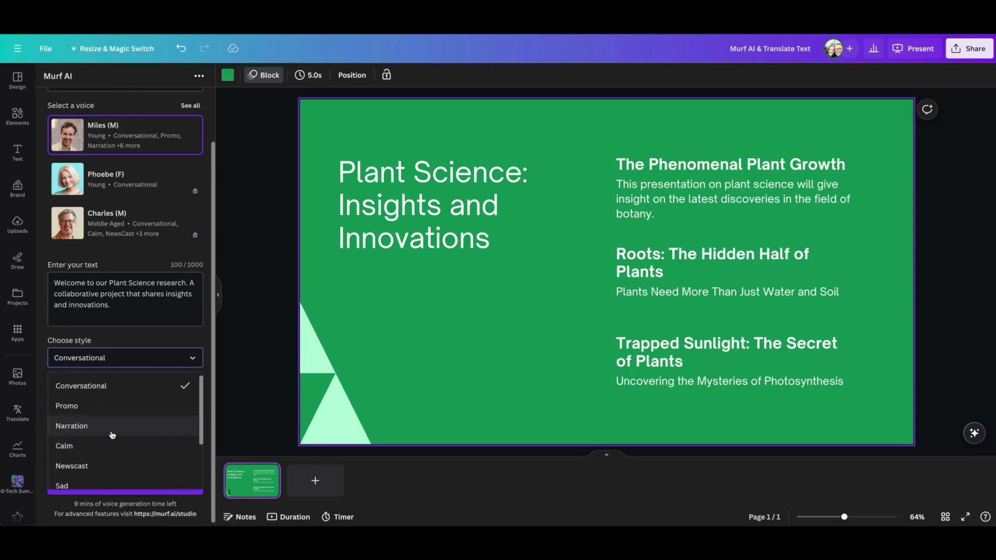
click(90, 470)
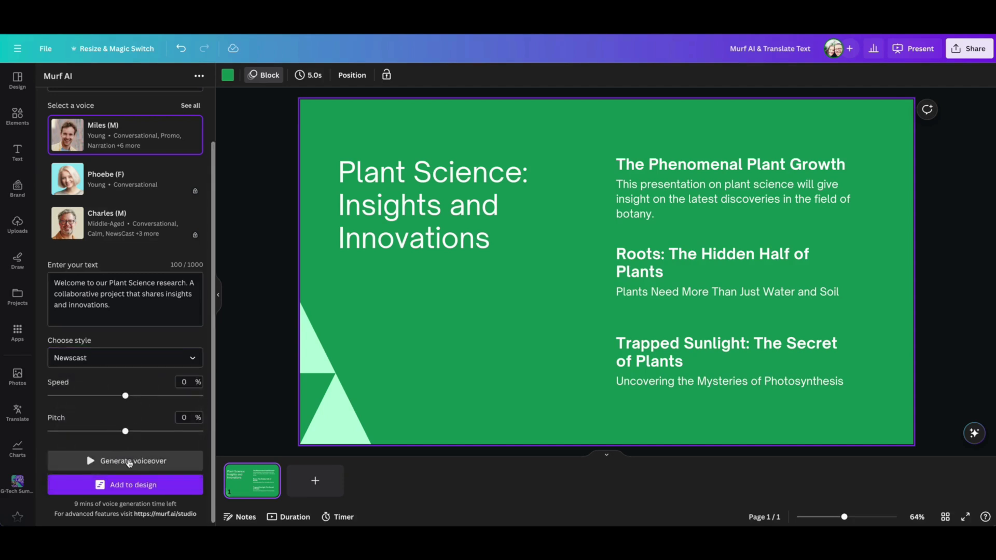
click(128, 465)
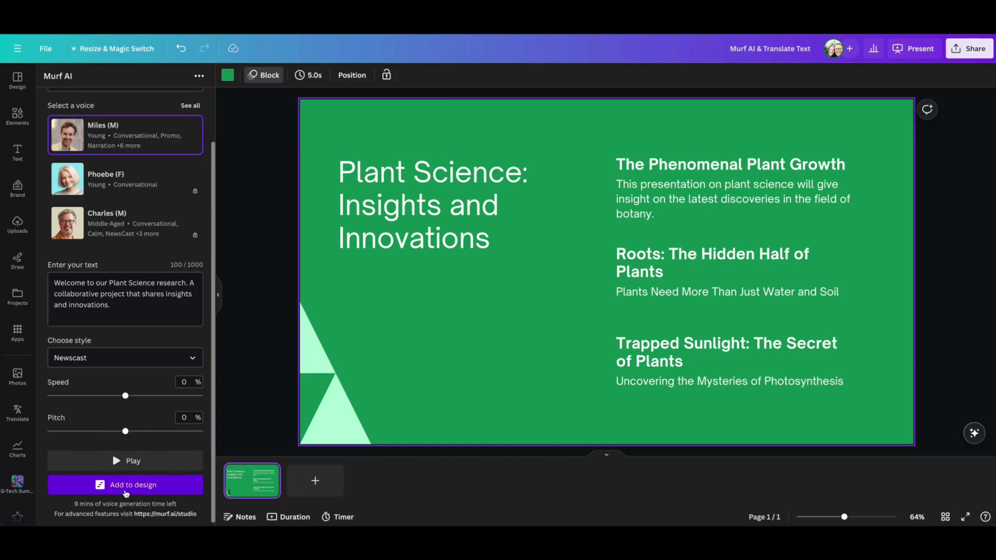
- Add the Murf voiceover to the Plant Science slide and play it back from the timeline
click(126, 491)
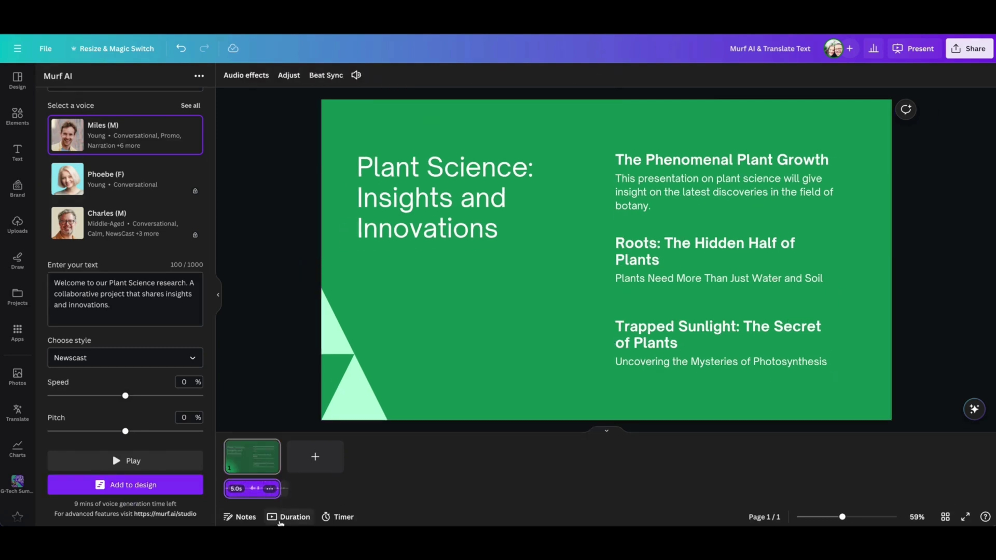
click(280, 520)
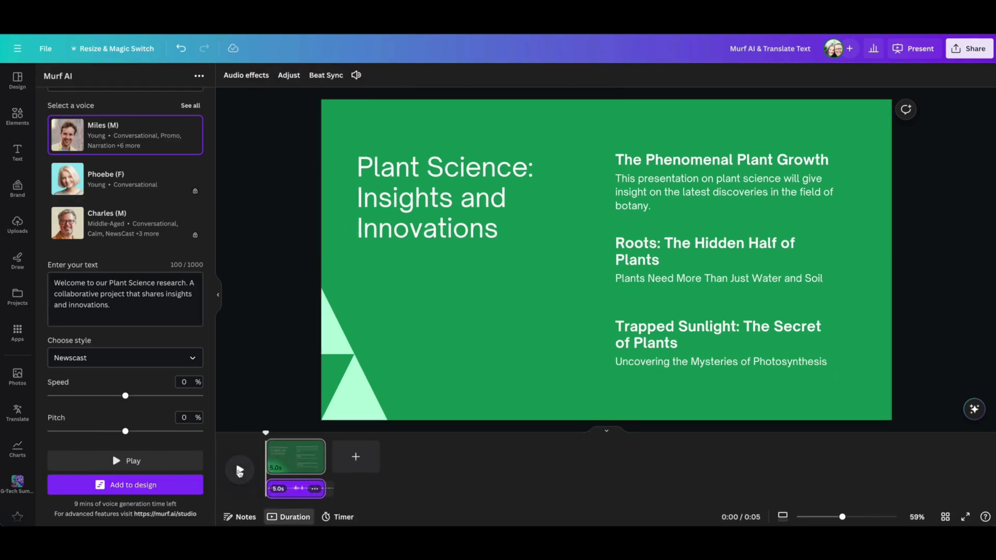
click(239, 470)
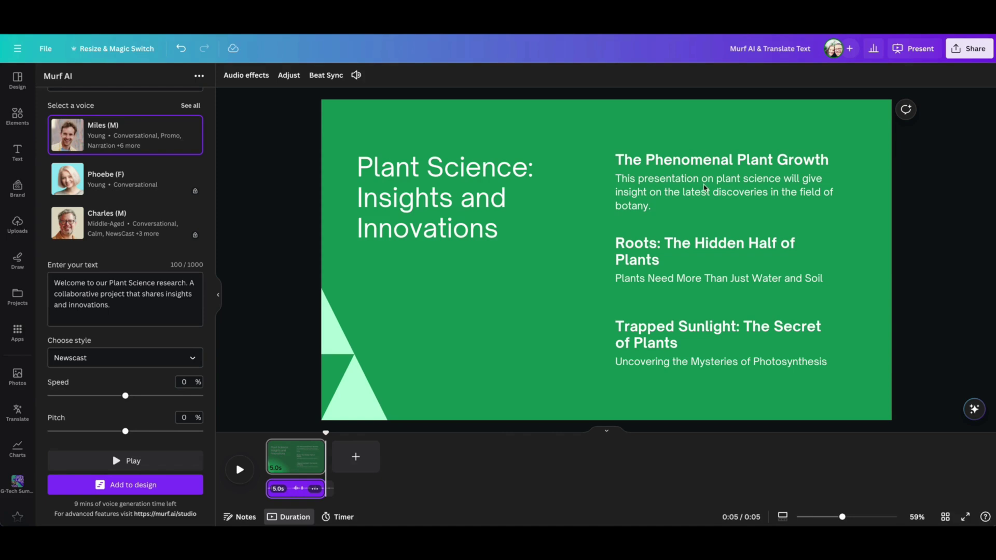
- Translate the Phenomenal Plant Growth heading and paragraph into Spanish
click(830, 210)
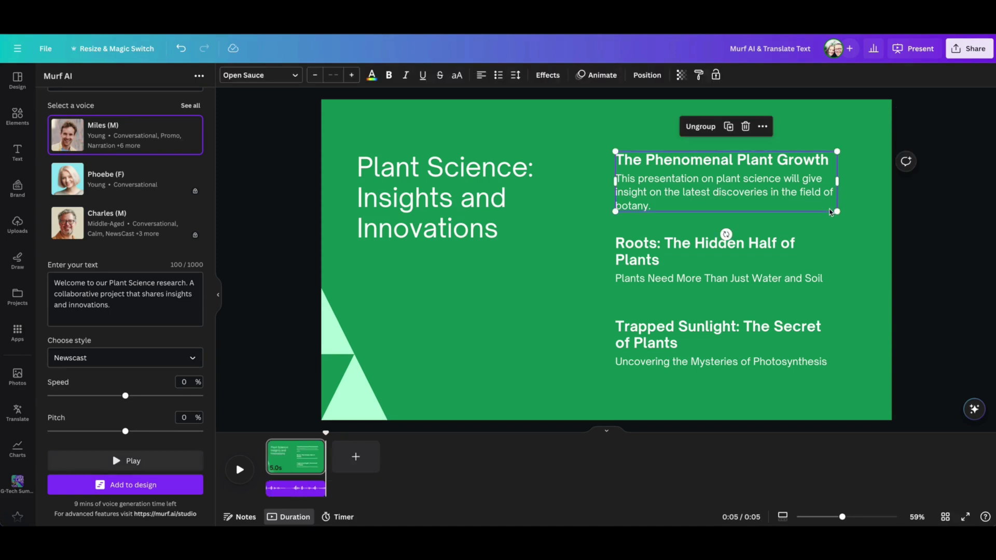
right_click(783, 186)
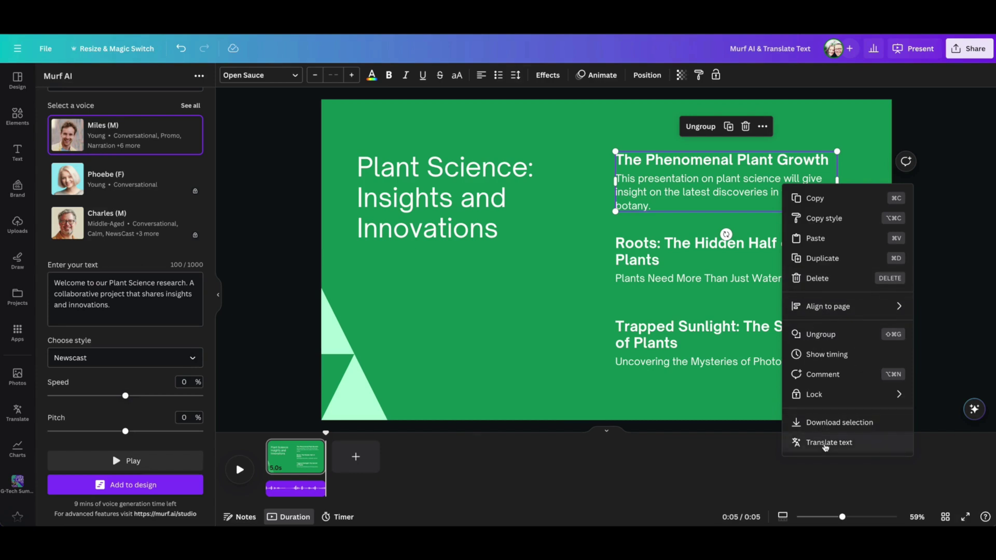
click(825, 443)
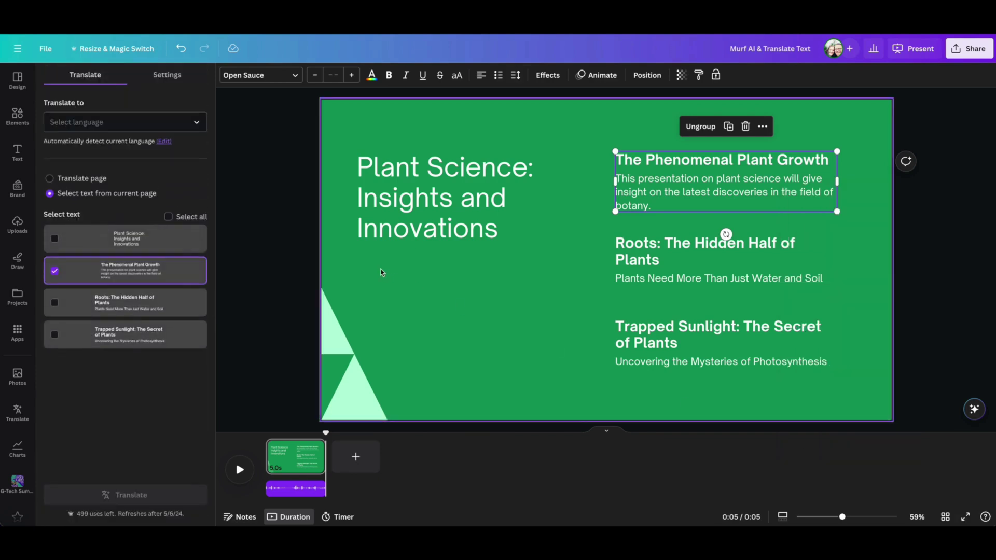
click(151, 127)
text(s)
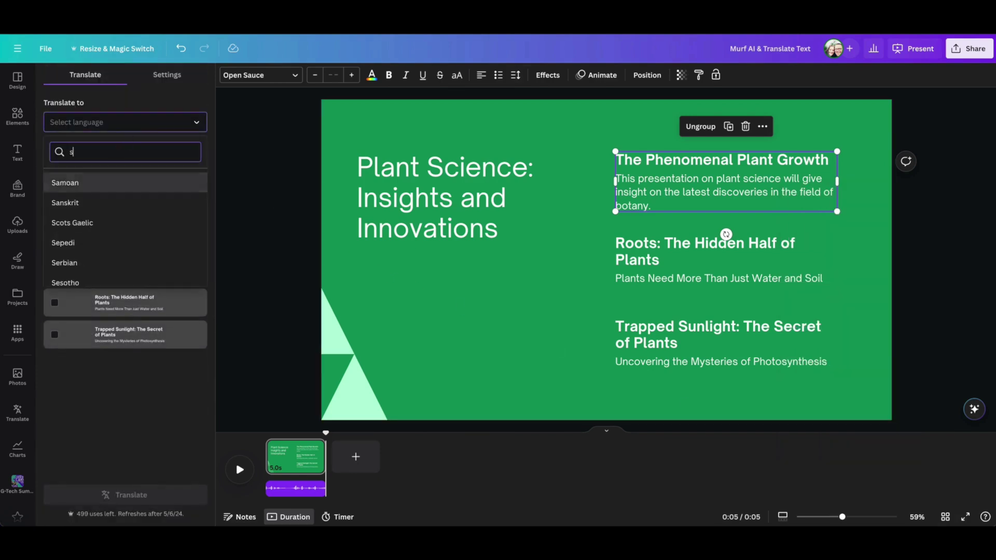
text(pansis)
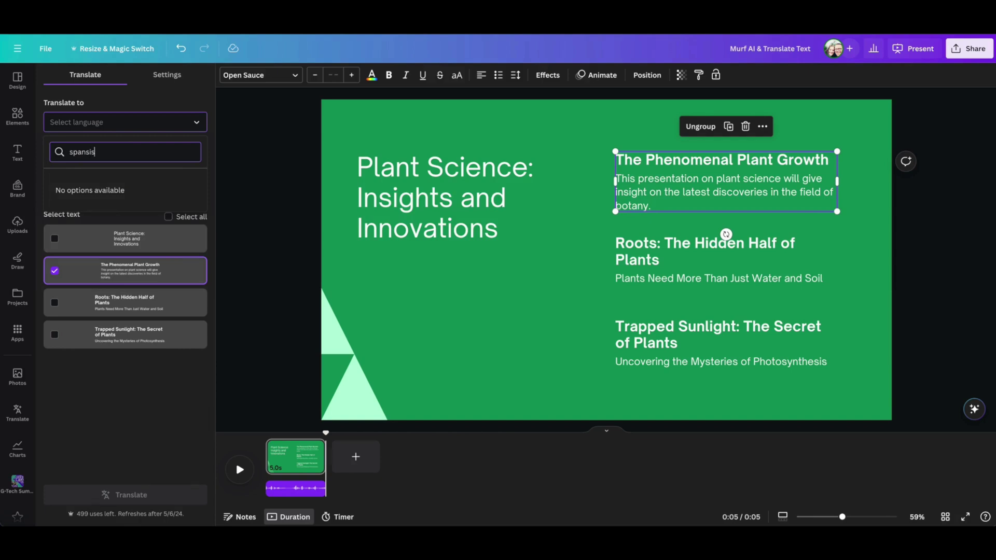
key(BackSpace)
key(BackSpace)
key(BackSpace)
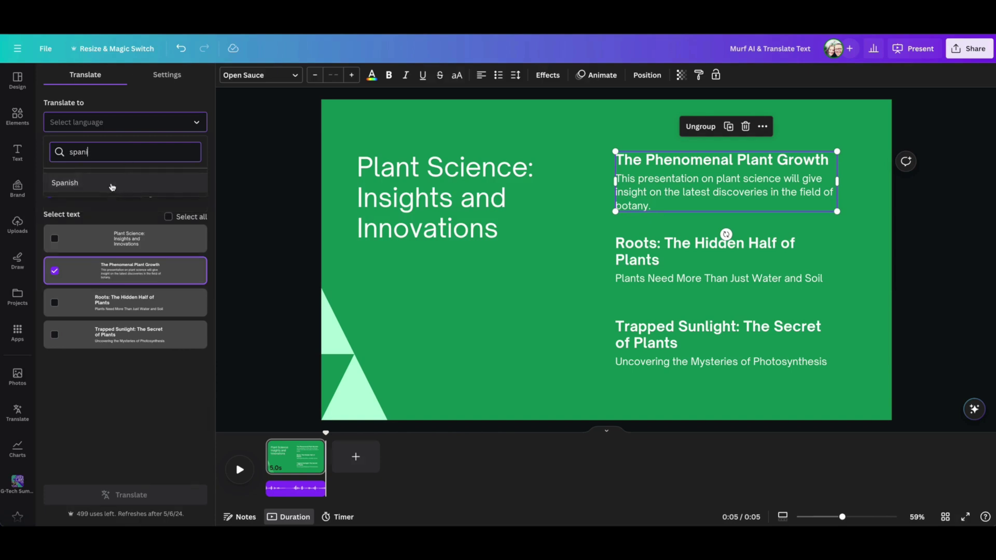
click(113, 187)
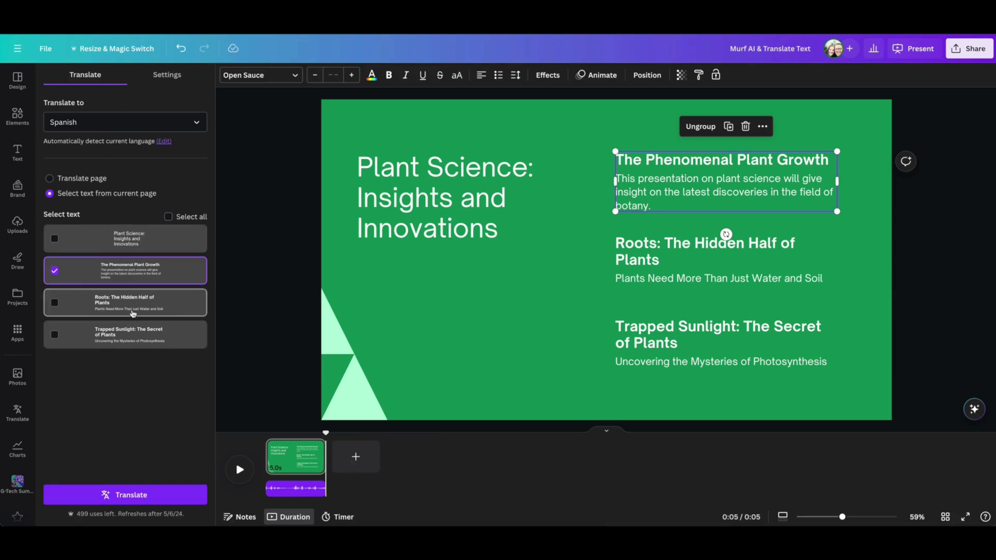
click(129, 496)
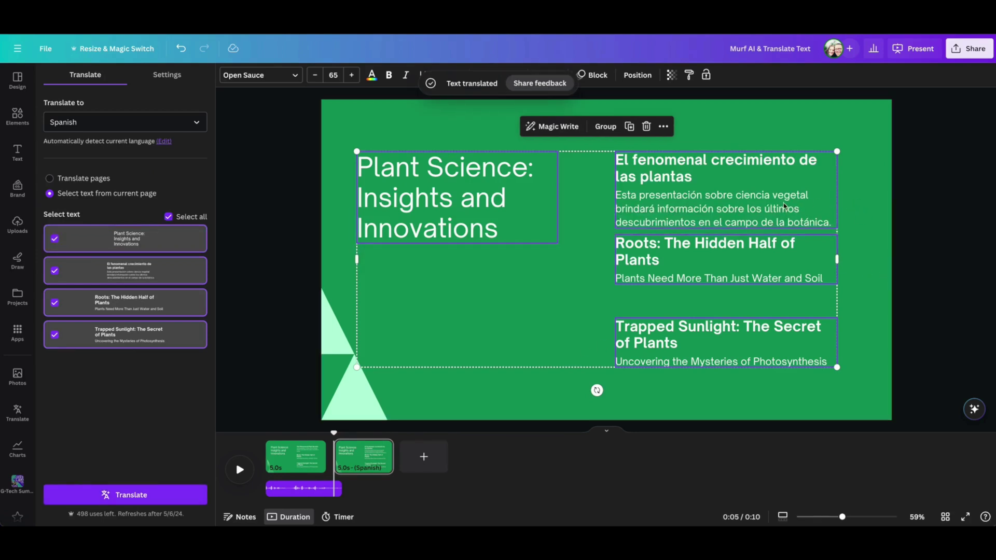
- Compare the original English page 1 with the Spanish page 2
click(862, 209)
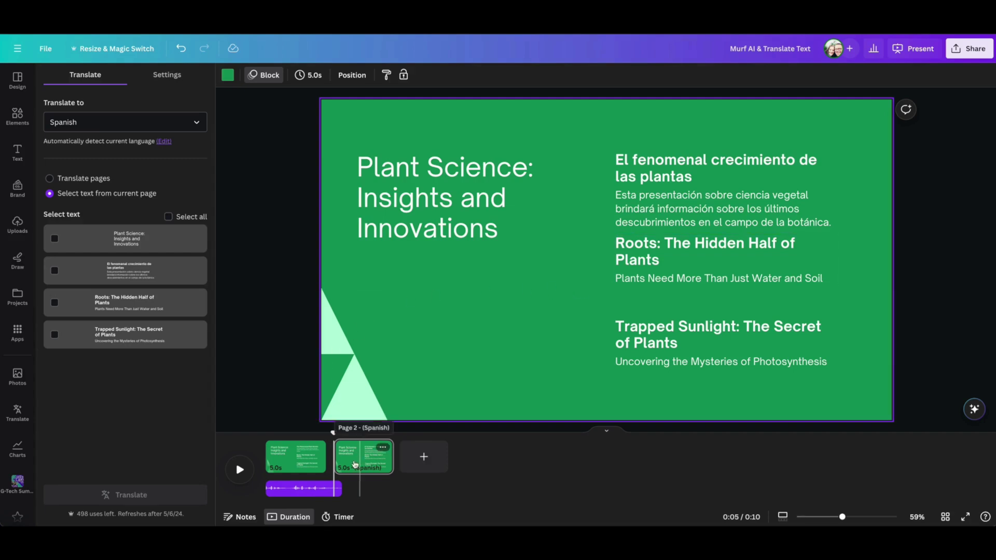
click(308, 465)
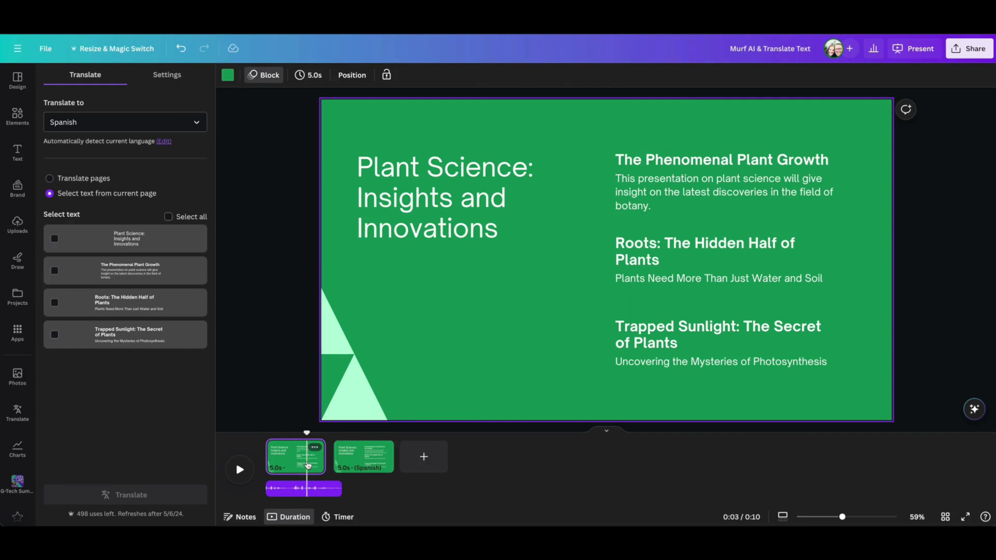
click(361, 465)
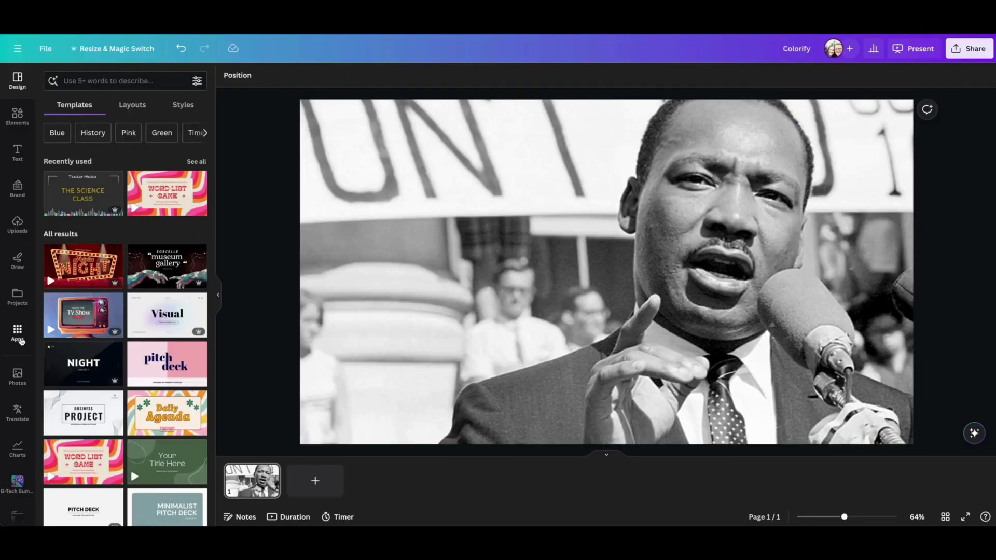
- Use the Colorify app to colourize the black-and-white photo and replace the original
click(19, 333)
click(111, 82)
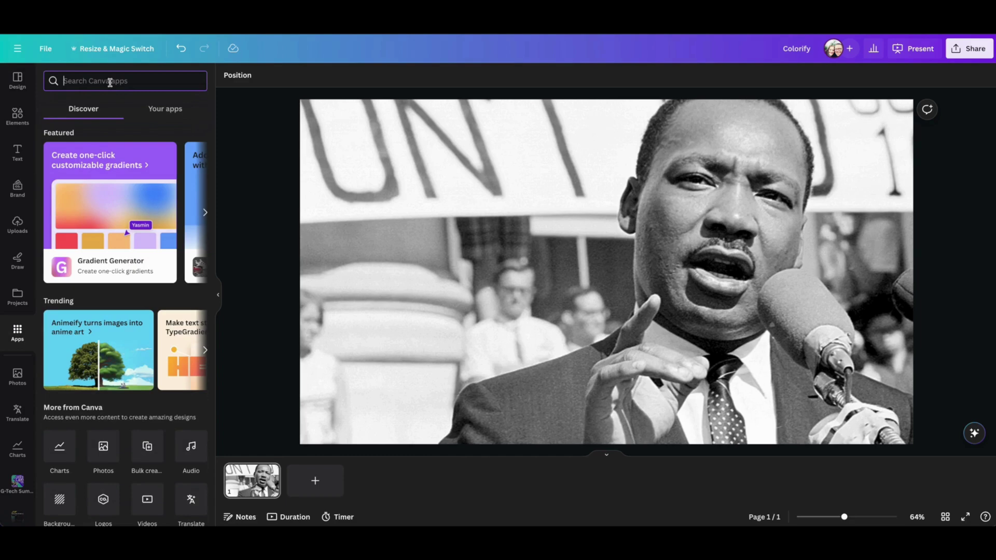
text(dolo)
click(78, 120)
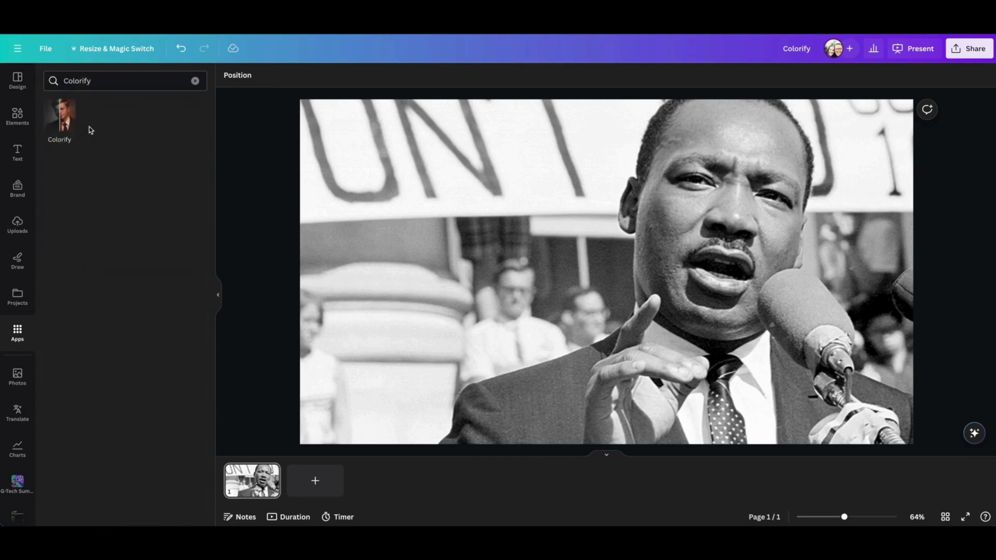
click(61, 120)
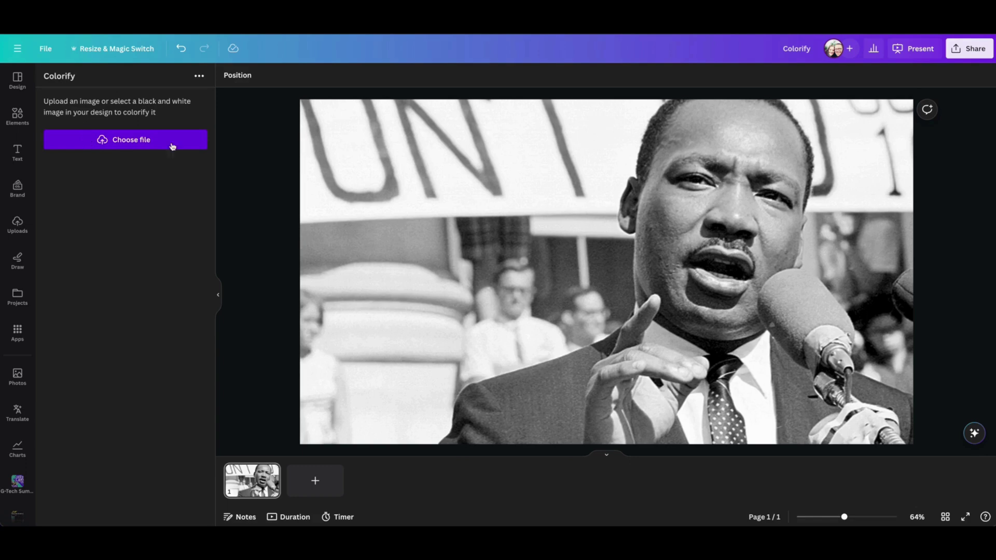
click(460, 220)
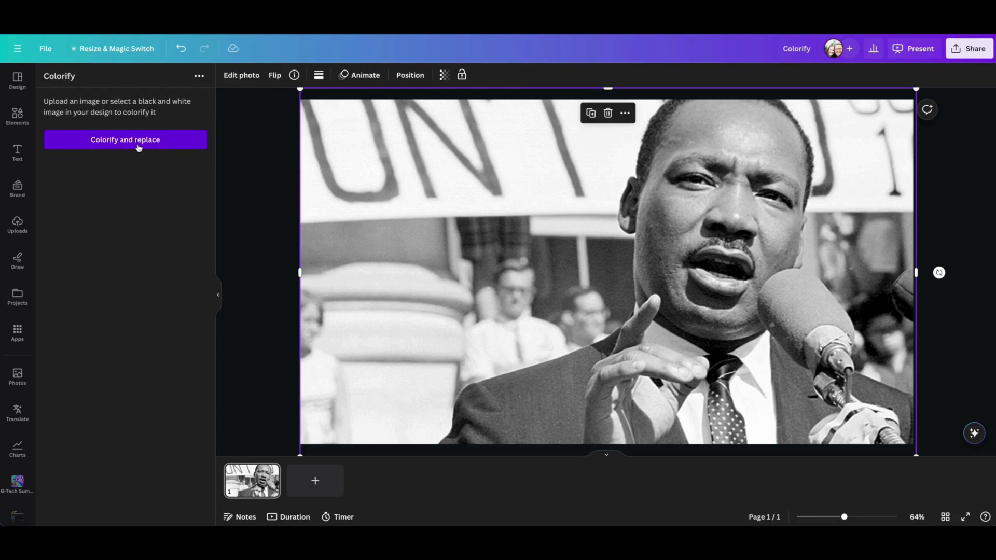
click(138, 148)
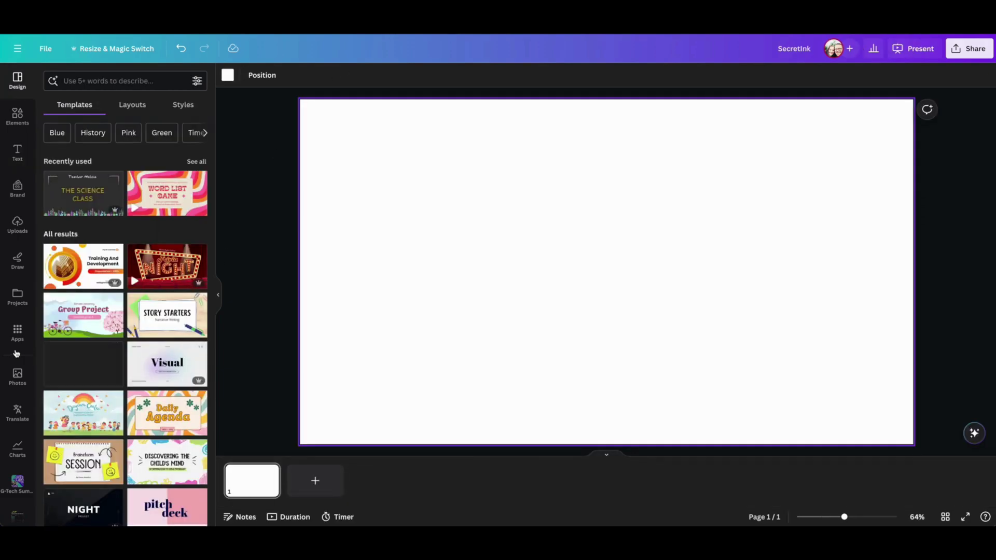
- In SecretInk, change the message from Hello to 'spooky' and begin the background description
click(18, 332)
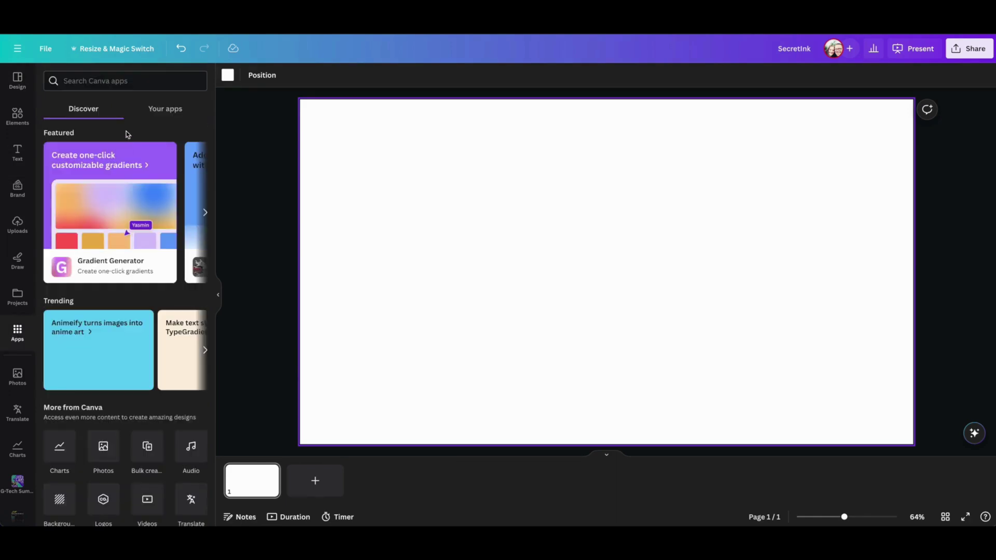
text(secret)
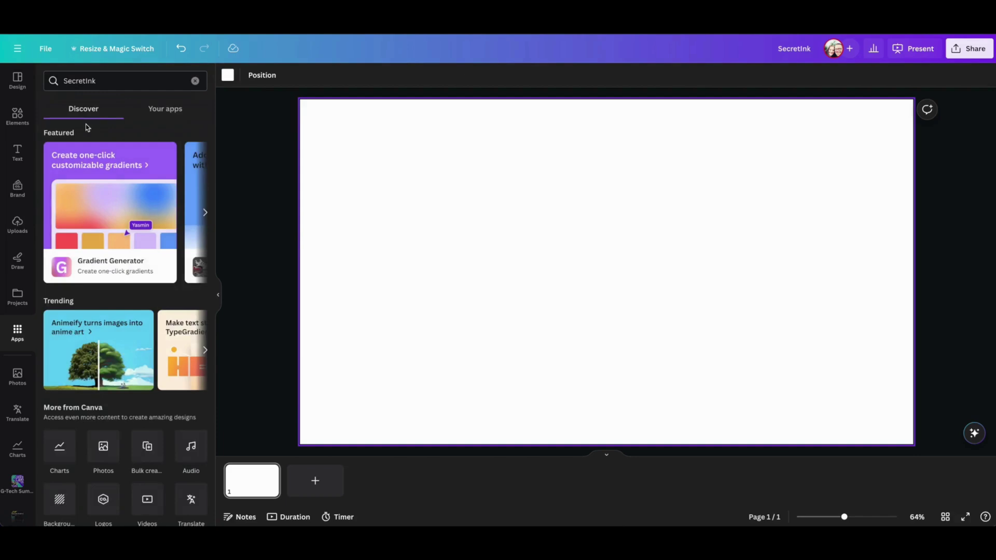
click(64, 119)
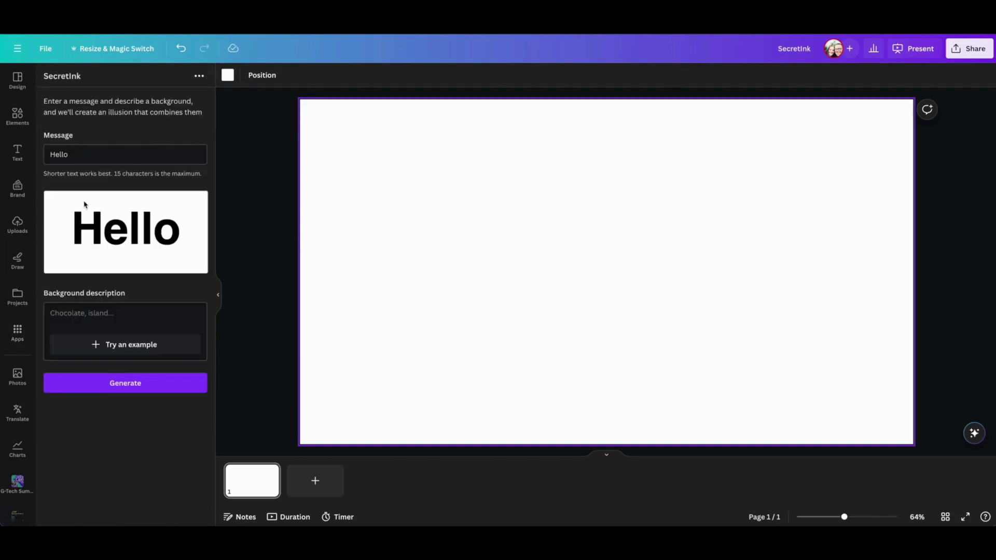
double_click(69, 154)
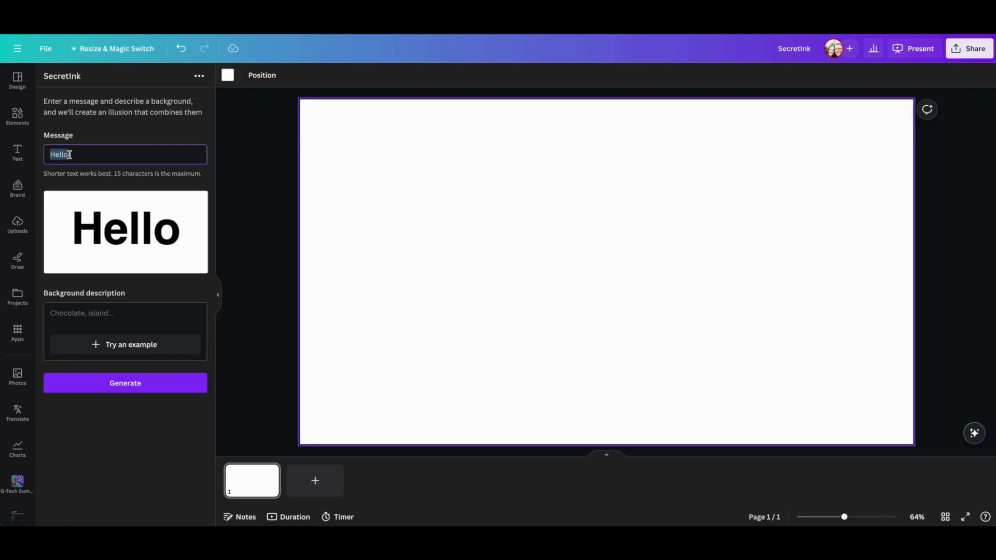
text(spooky)
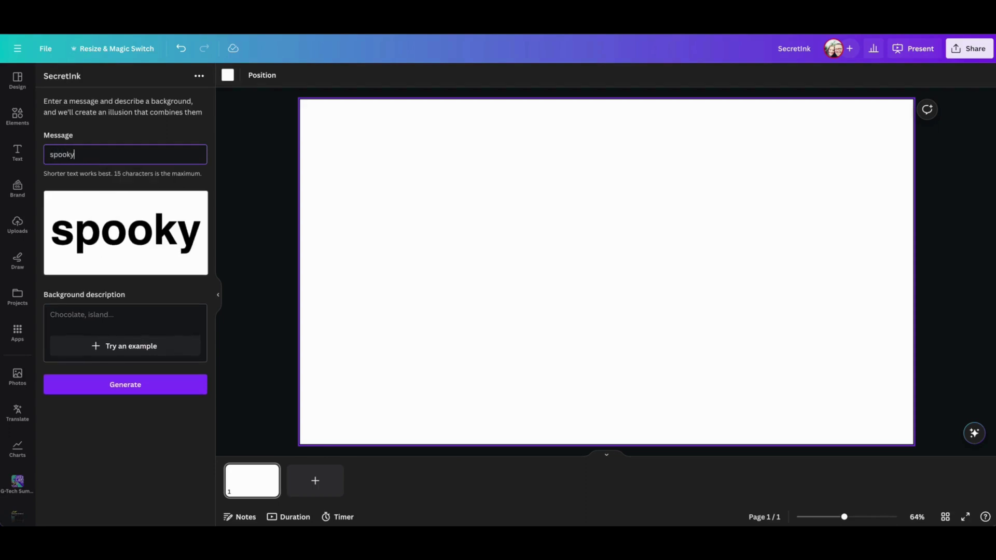
click(81, 315)
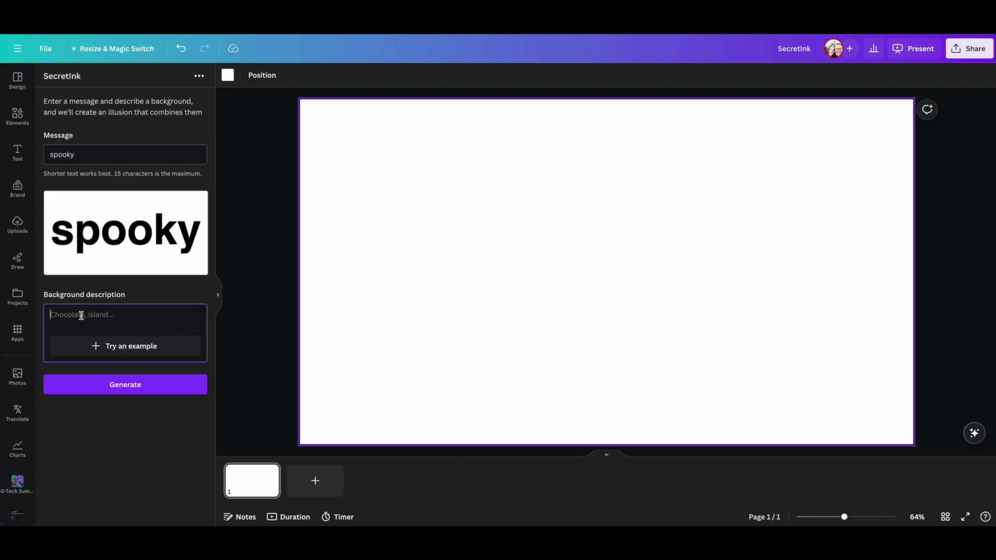
text(a dark rainy forest)
- Generate the spooky forest illusion, move it to the top-left corner and stretch it over the page
click(86, 386)
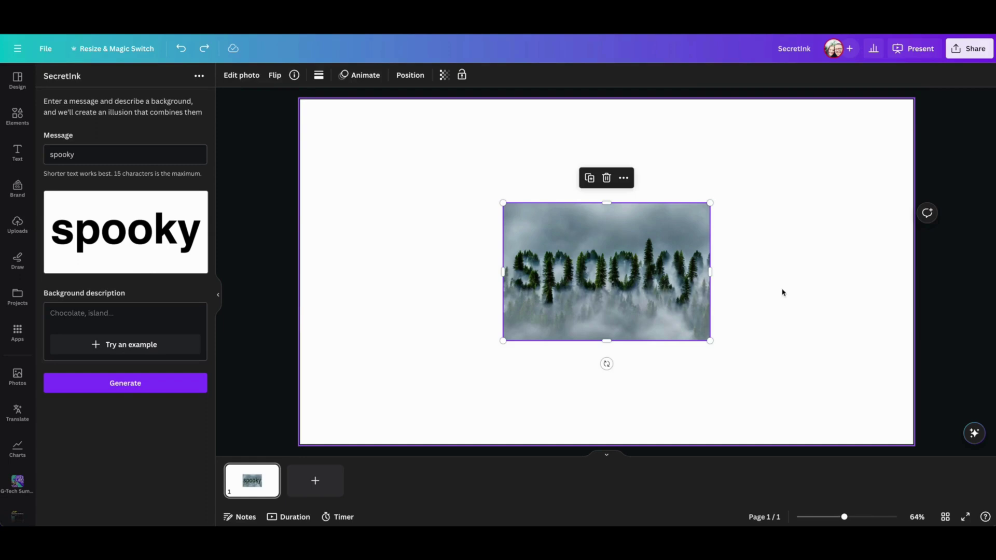
drag(594, 259, 391, 155)
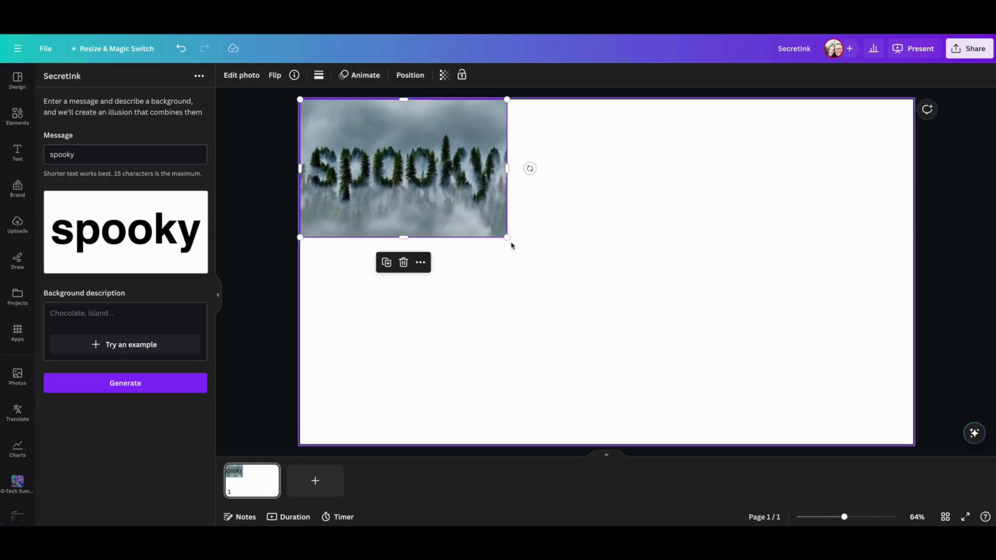
drag(511, 241, 941, 461)
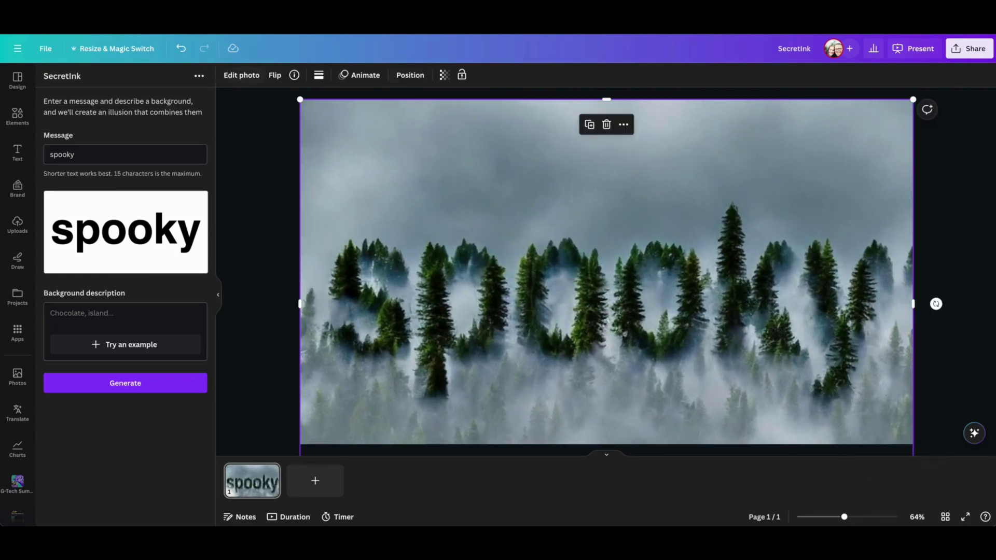